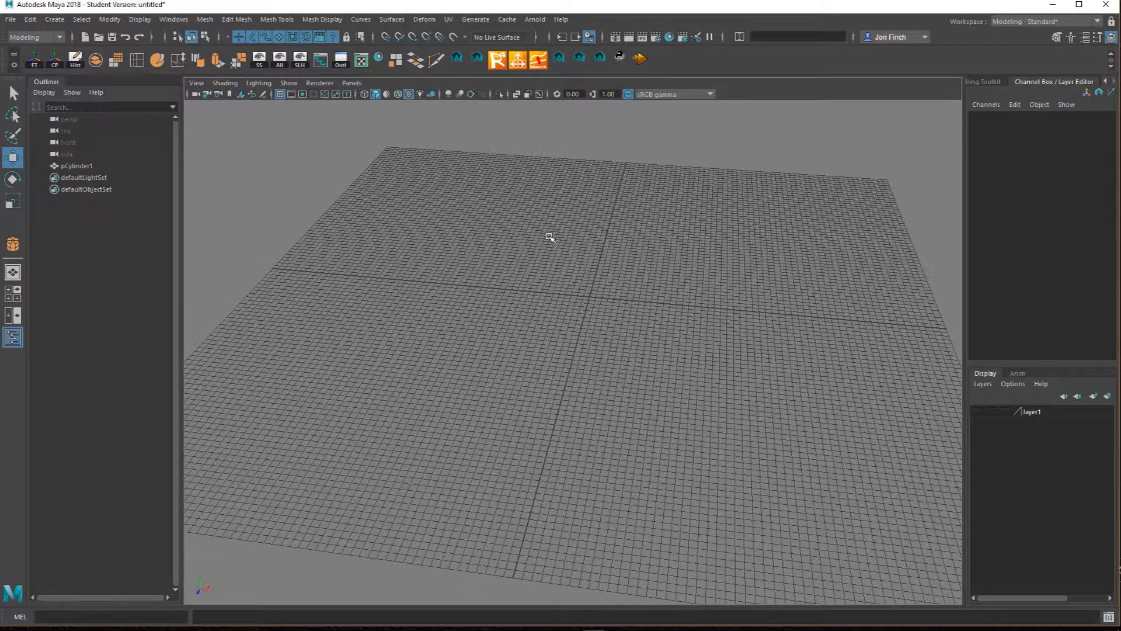
- Draw a winding eight-point EP curve across the grid and finish it
left_click_drag(588, 332, 581, 394, "alt")
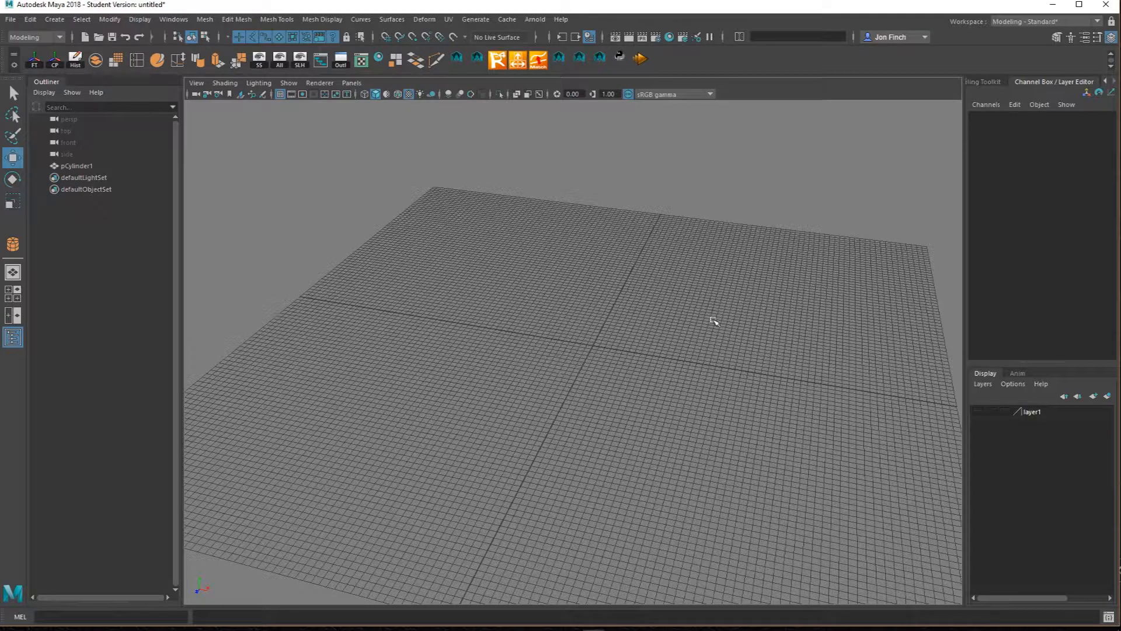
left_click(51, 20)
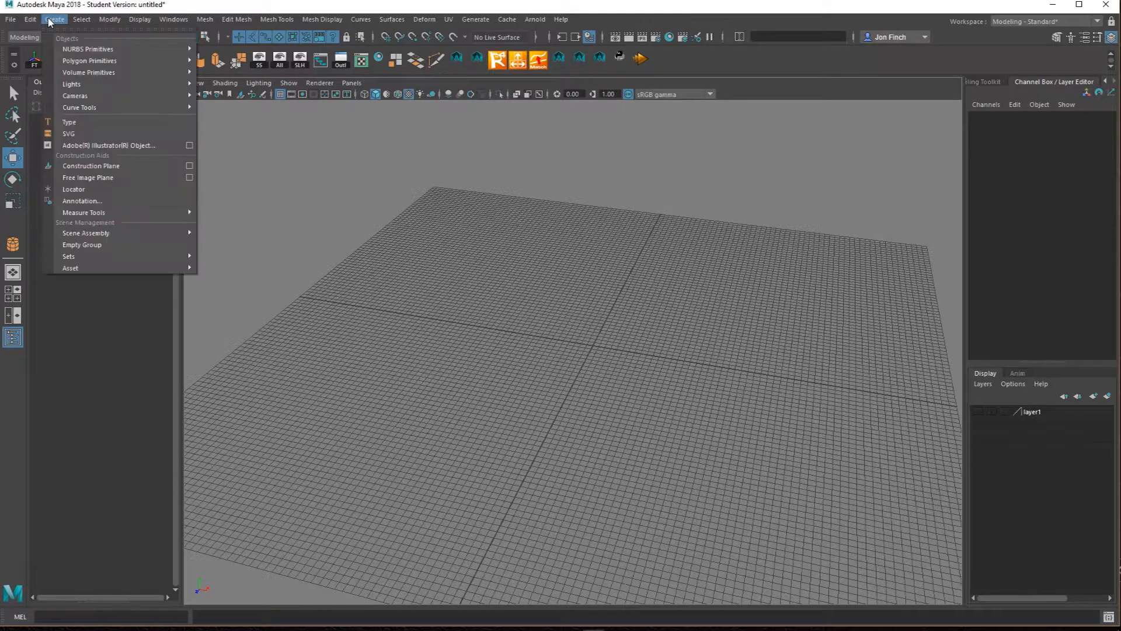
mouse_move(85, 99)
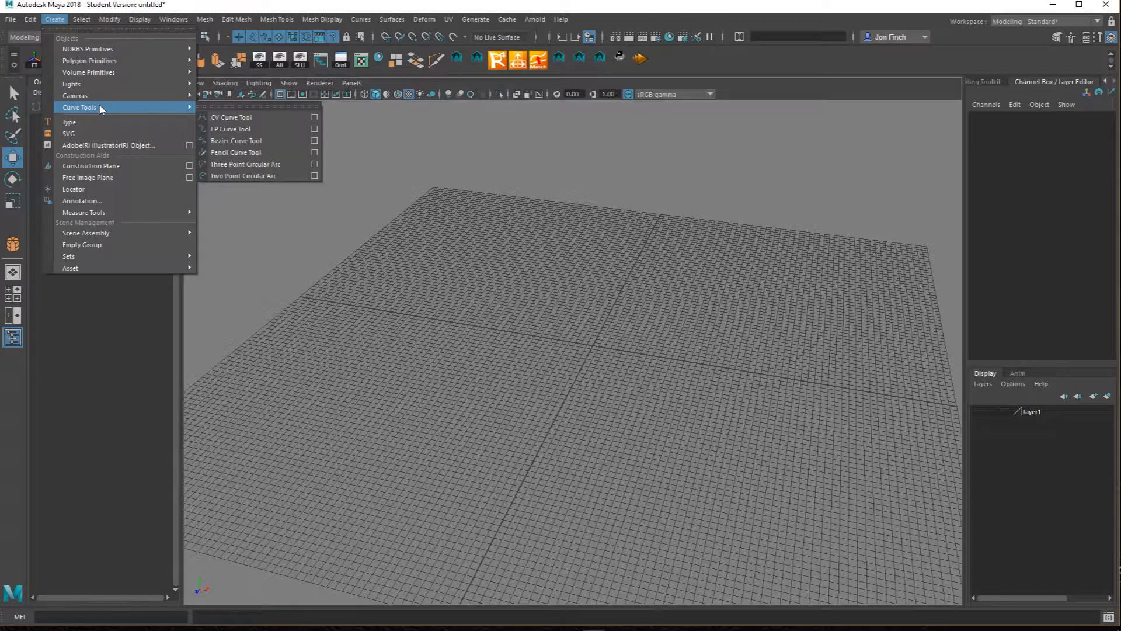
left_click(233, 133)
left_click_drag(532, 445, 492, 438, "alt")
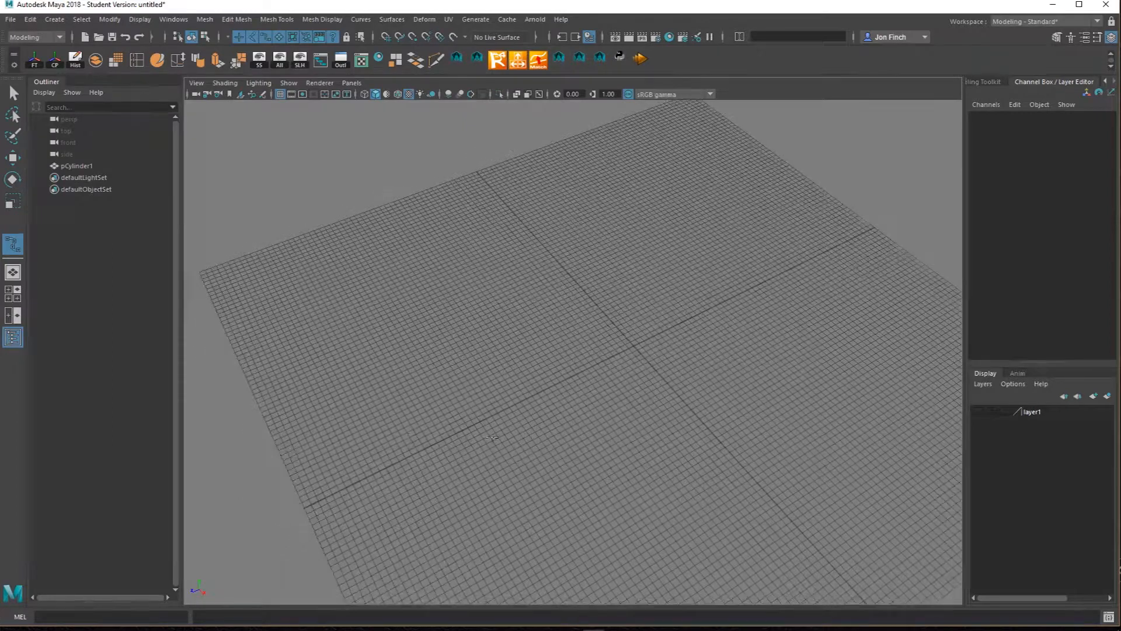
left_click(391, 445)
left_click(403, 296)
left_click(525, 376)
left_click(569, 314)
left_click(694, 354)
left_click(765, 271)
left_click(804, 272)
left_click(840, 277)
key("w")
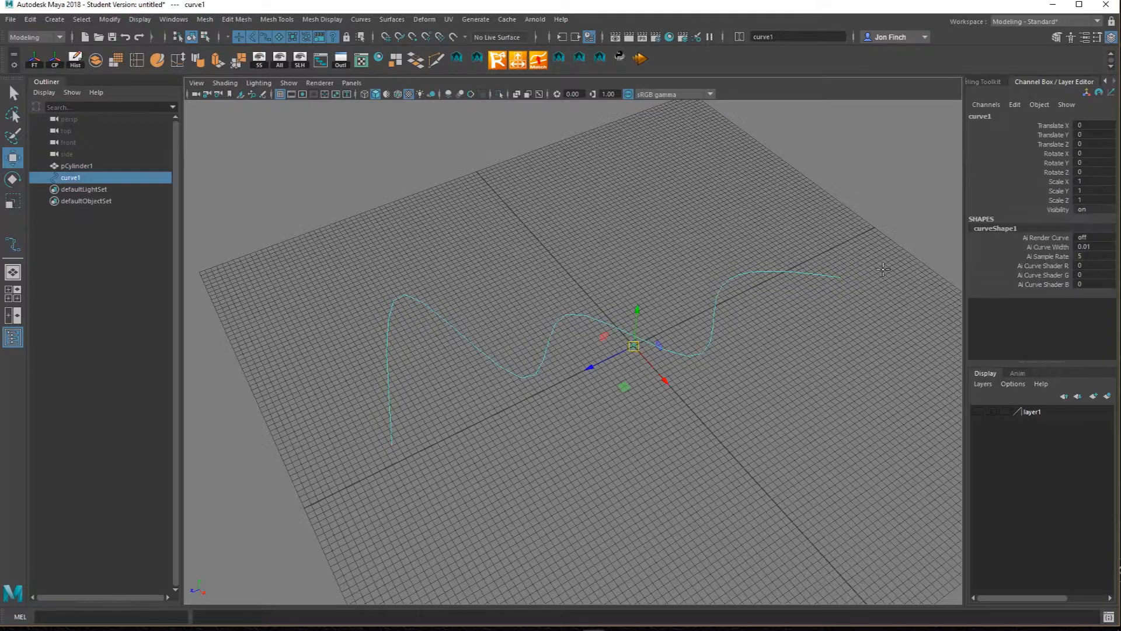
- Select the flat polygon disc lying beside the starting end of the curve
mouse_move(543, 376)
left_mouse_down("alt")
mouse_move(573, 357)
mouse_move(485, 405)
mouse_move(592, 427)
mouse_move(560, 433)
left_mouse_up("alt")
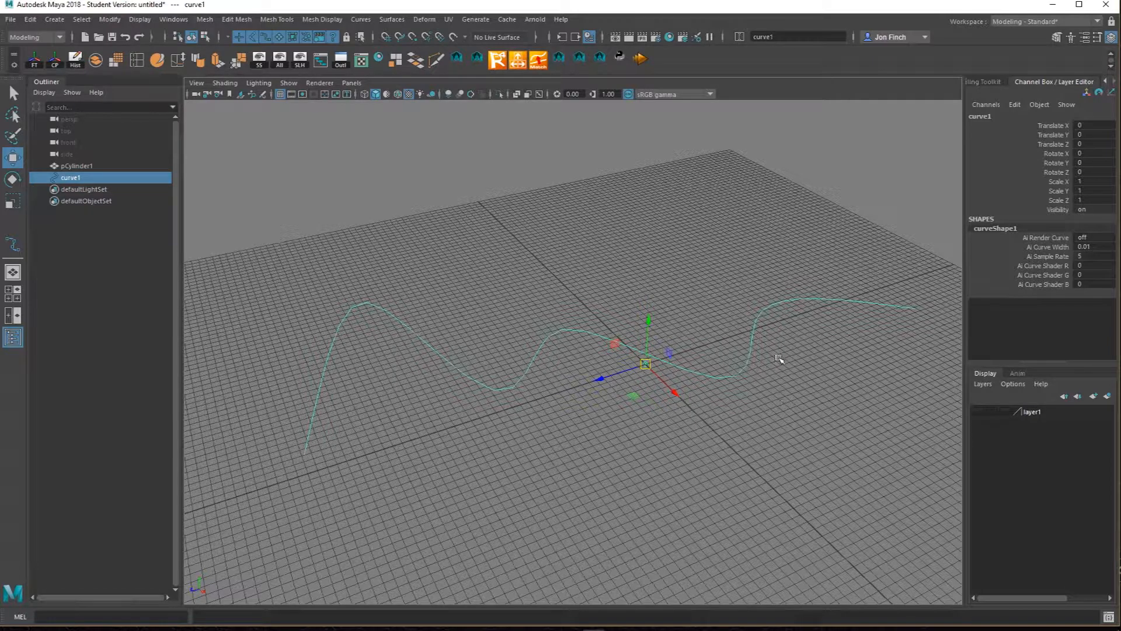
left_click_drag(669, 453, 704, 496, "alt")
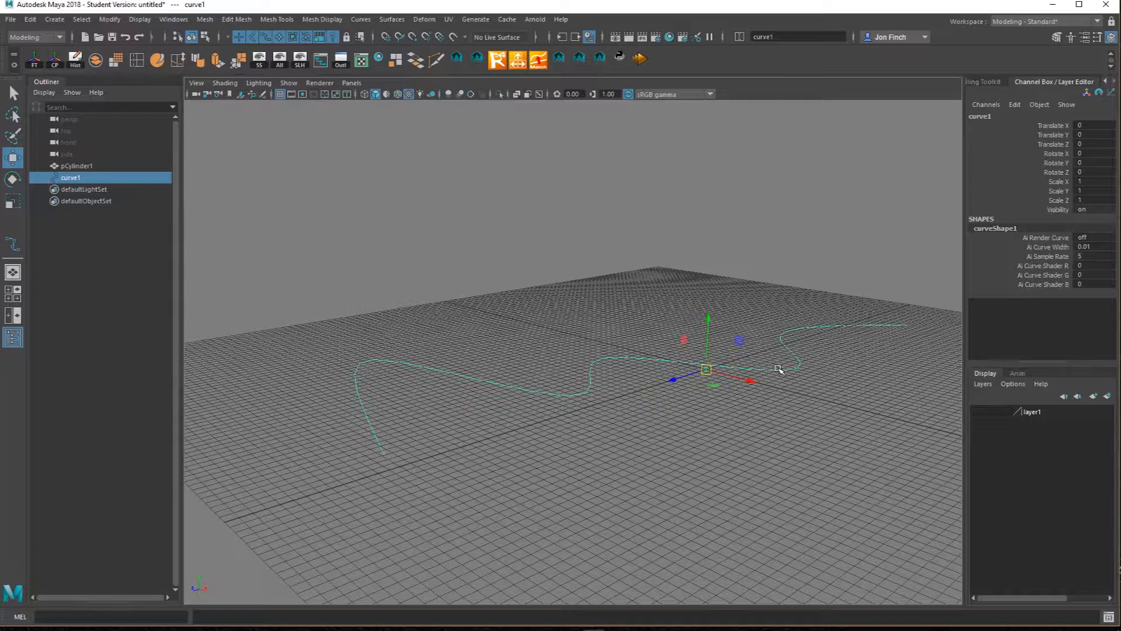
left_click_drag(691, 410, 739, 440, "alt")
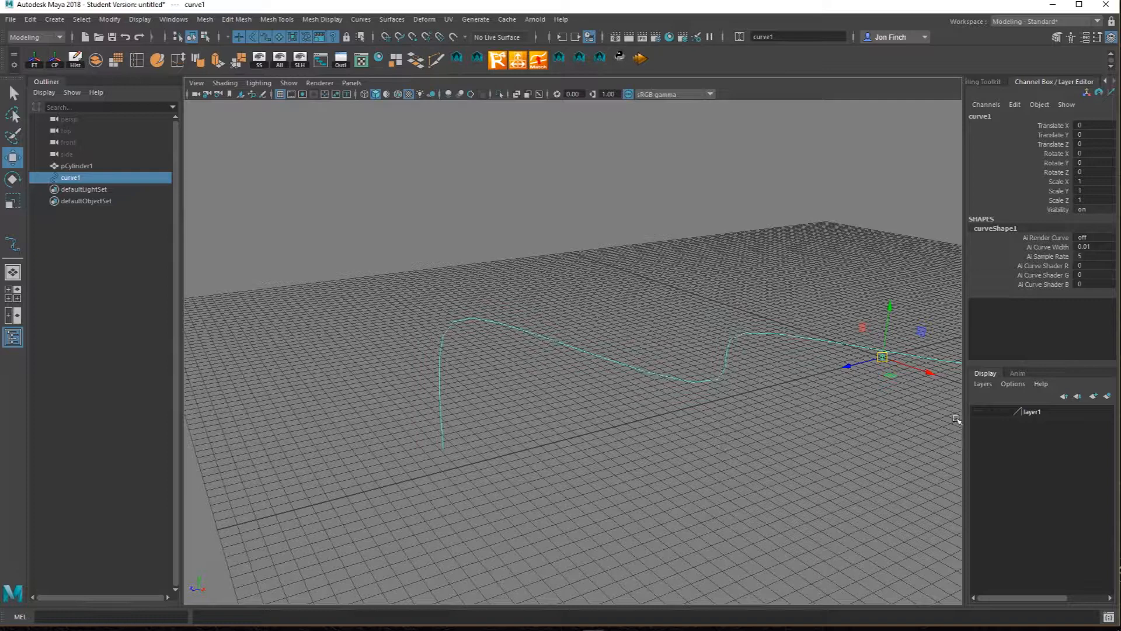
left_click(646, 328)
left_click_drag(646, 330, 568, 479, "alt")
right_click_drag(568, 478, 614, 442, "alt")
left_click_drag(572, 454, 609, 471, "alt")
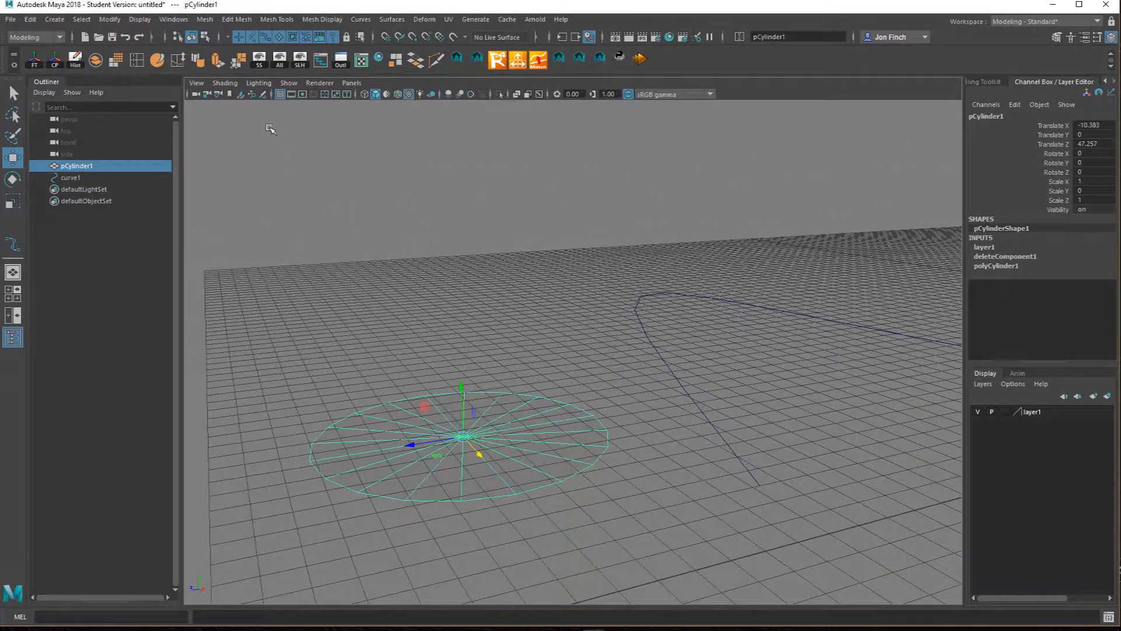
- Turn off backface culling in the viewport and check the disc from above and below
left_click(225, 83)
left_click(249, 241)
left_click(230, 86)
left_click(230, 85)
left_click(543, 311)
left_click_drag(543, 311, 433, 348, "alt")
left_click(422, 374)
left_click(523, 320)
left_click_drag(524, 320, 641, 427, "alt")
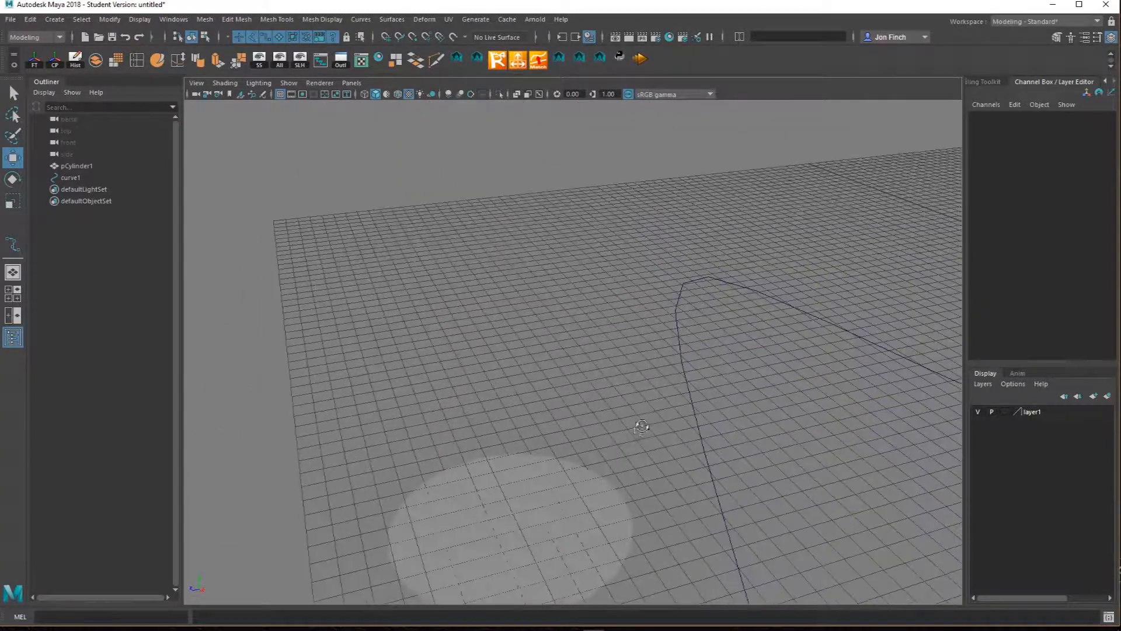
left_click(581, 497)
left_click_drag(575, 507, 573, 466, "alt")
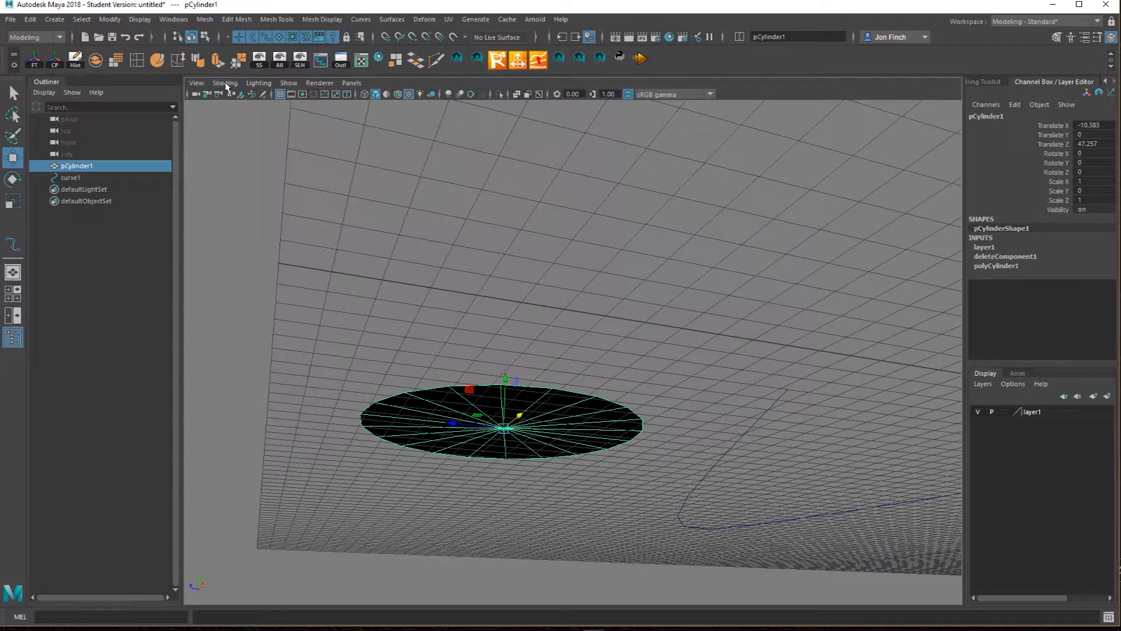
- Turn backface culling back on, check the disc from both sides and reselect it
left_click(226, 78)
left_click(269, 238)
left_click(580, 317)
mouse_move(581, 318)
left_mouse_down("alt")
mouse_move(646, 326)
mouse_move(593, 305)
left_mouse_up("alt")
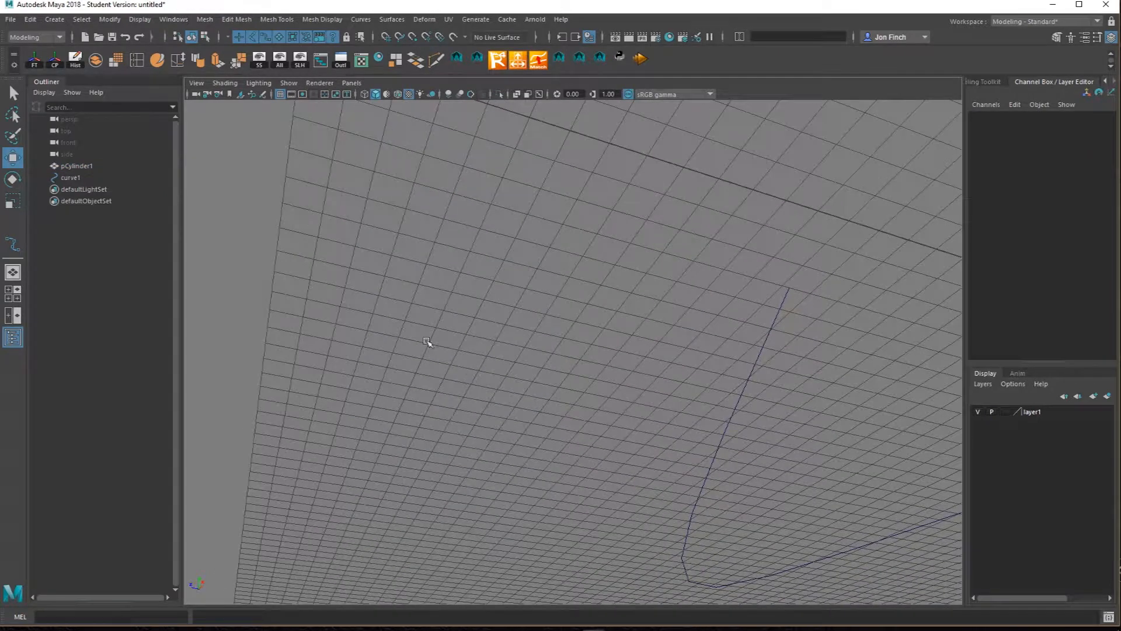
left_click_drag(512, 356, 591, 358, "alt")
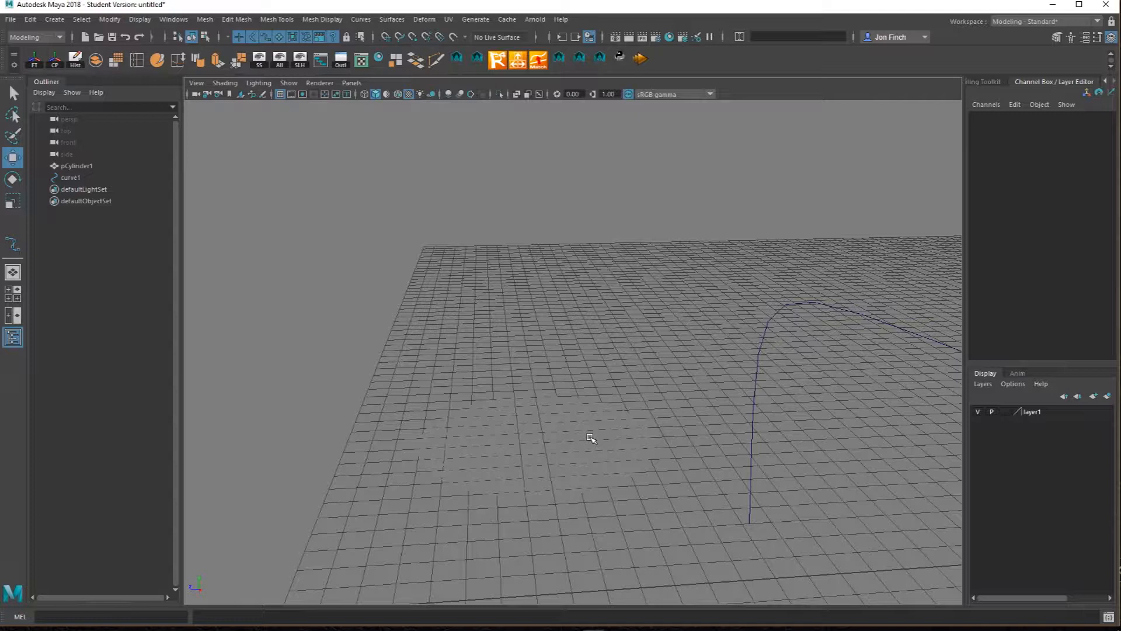
left_click(632, 452)
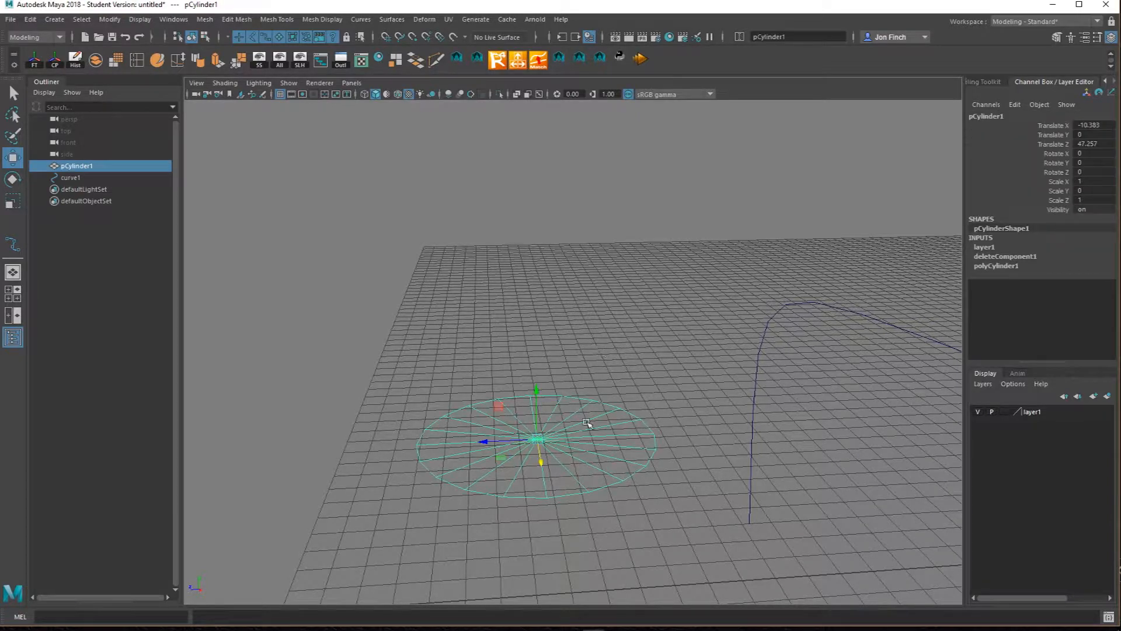
left_click_drag(711, 450, 507, 442, "alt")
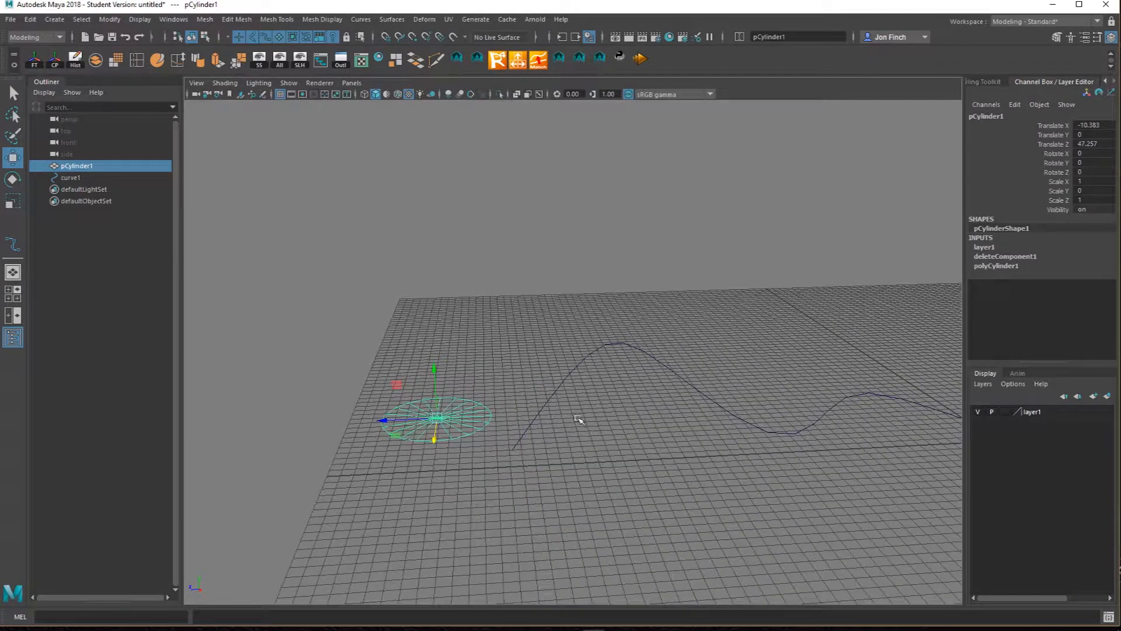
left_click_drag(593, 526, 493, 513, "alt")
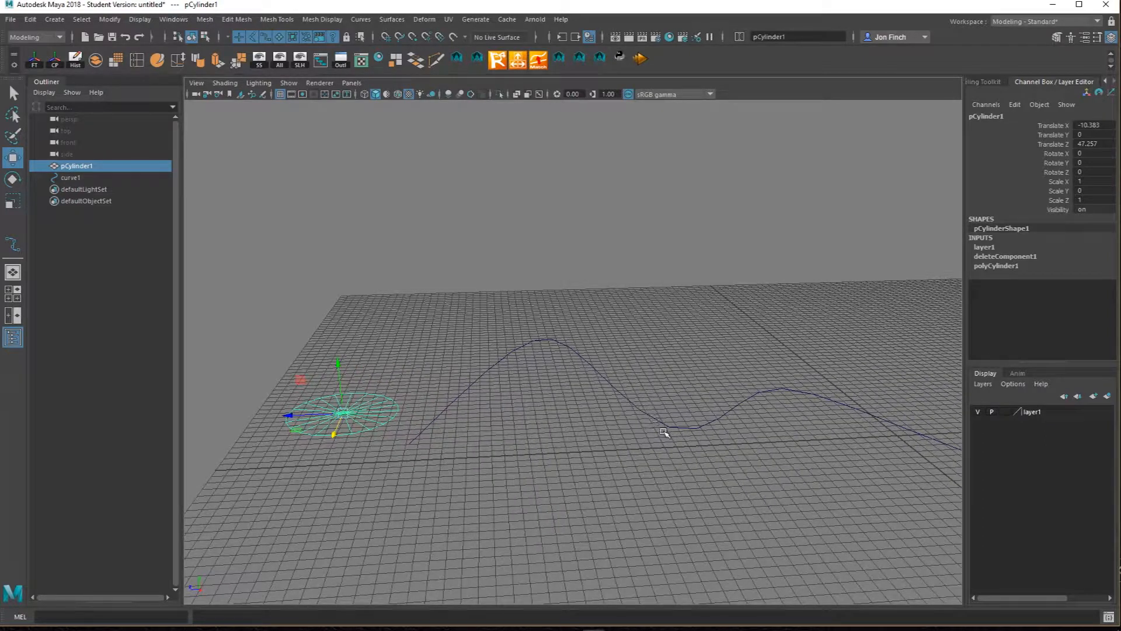
- Select the curve, display its control vertices, examine its end vertex near the disc, and return it to object mode
left_click(702, 420)
right_click_drag(759, 450, 660, 446, "alt")
left_click_drag(660, 446, 547, 492, "alt")
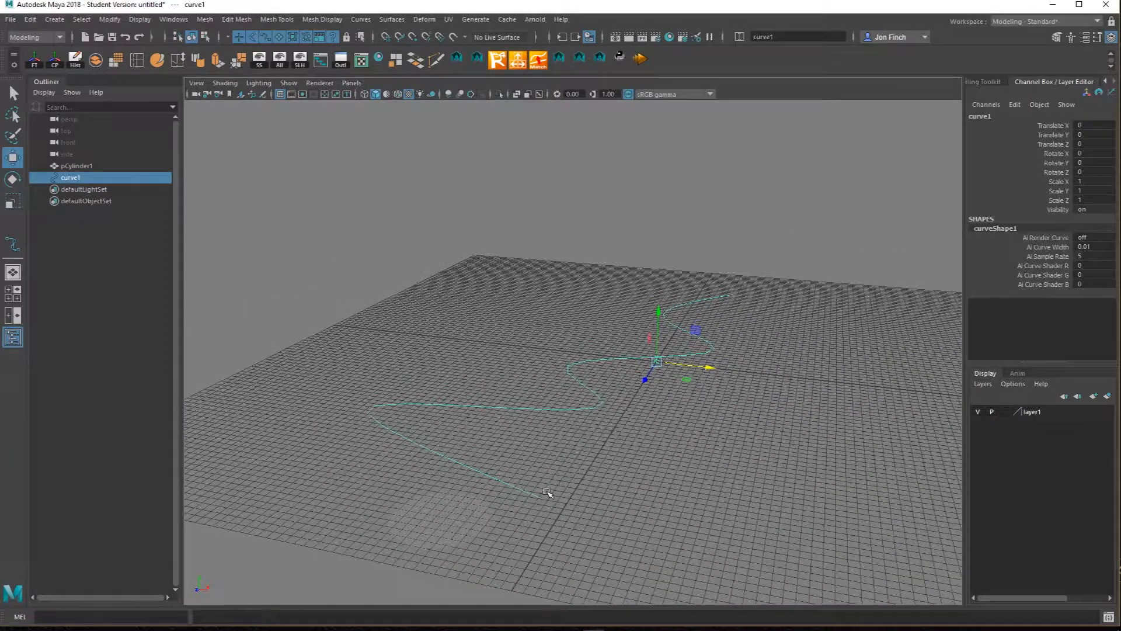
left_click_drag(790, 325, 703, 368, "alt")
right_click_drag(586, 390, 547, 319)
left_click_drag(583, 438, 814, 411, "alt")
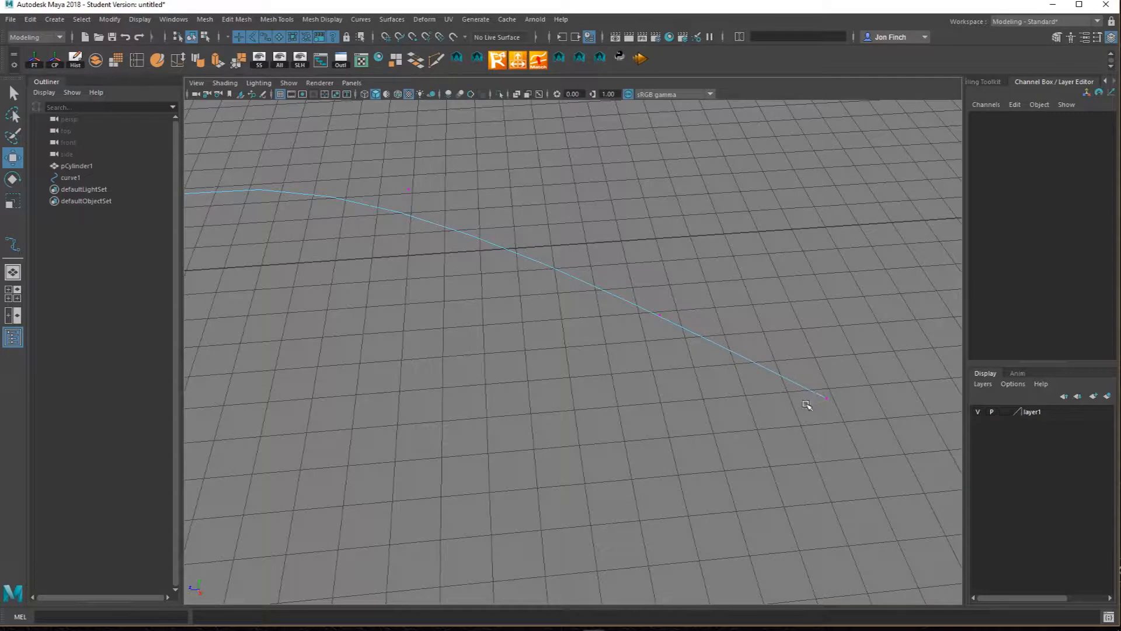
left_click_drag(796, 395, 627, 399, "alt")
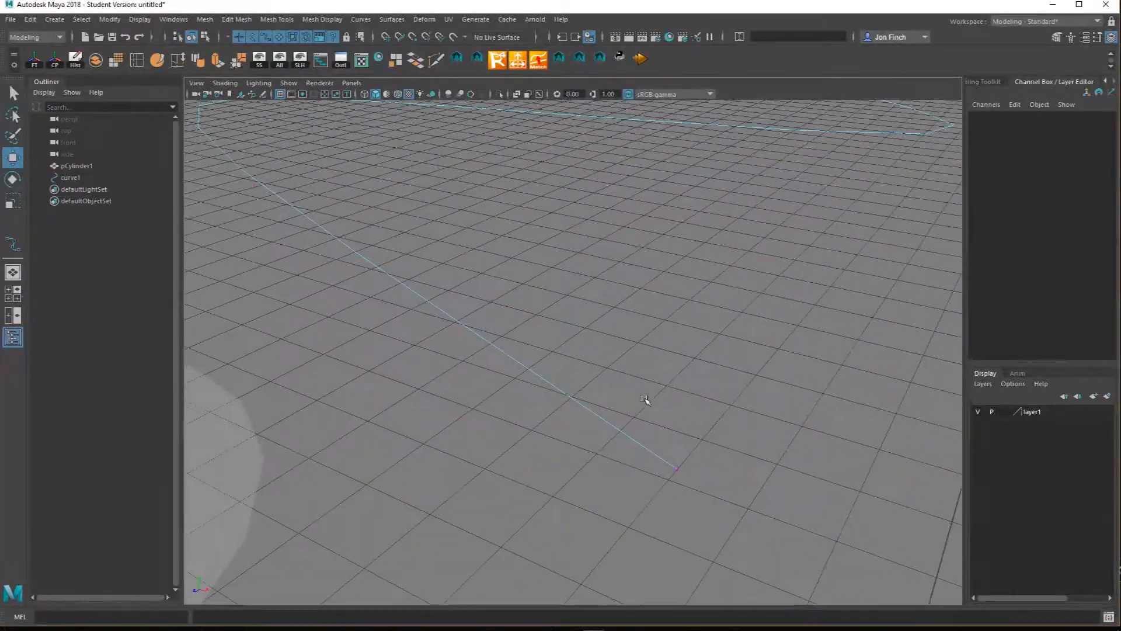
middle_click_drag(617, 501, 525, 394, "alt")
right_click_drag(526, 394, 642, 449, "alt")
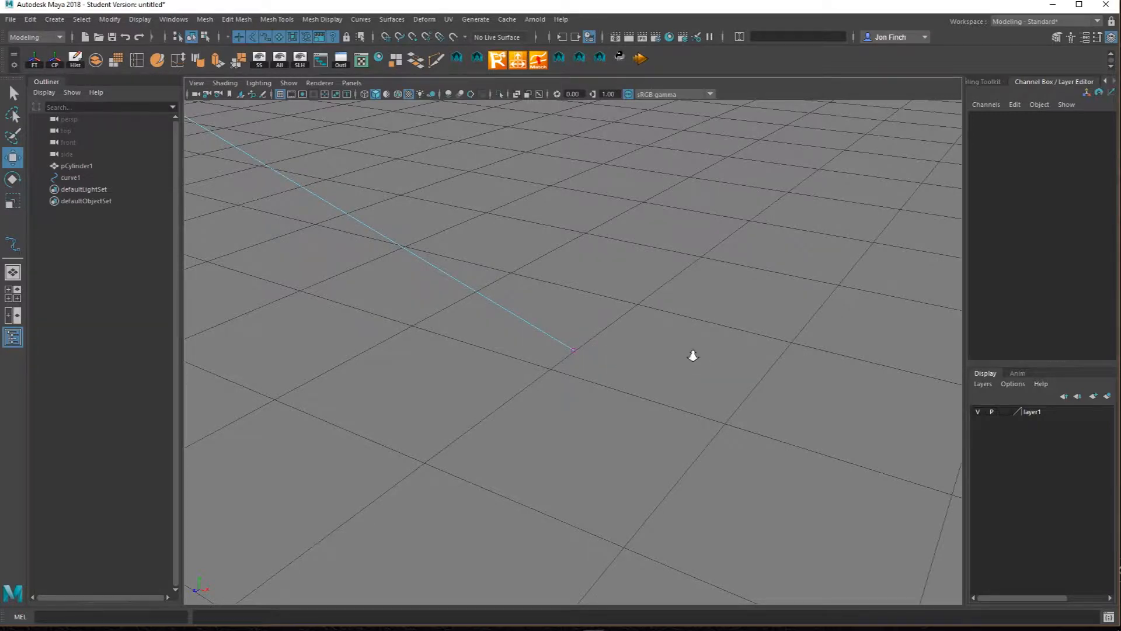
right_click_drag(702, 357, 353, 280, "alt")
left_click_drag(353, 280, 415, 340, "alt")
middle_click_drag(415, 341, 503, 345, "alt")
right_click_drag(504, 344, 638, 352, "alt")
left_click_drag(569, 381, 623, 403, "alt")
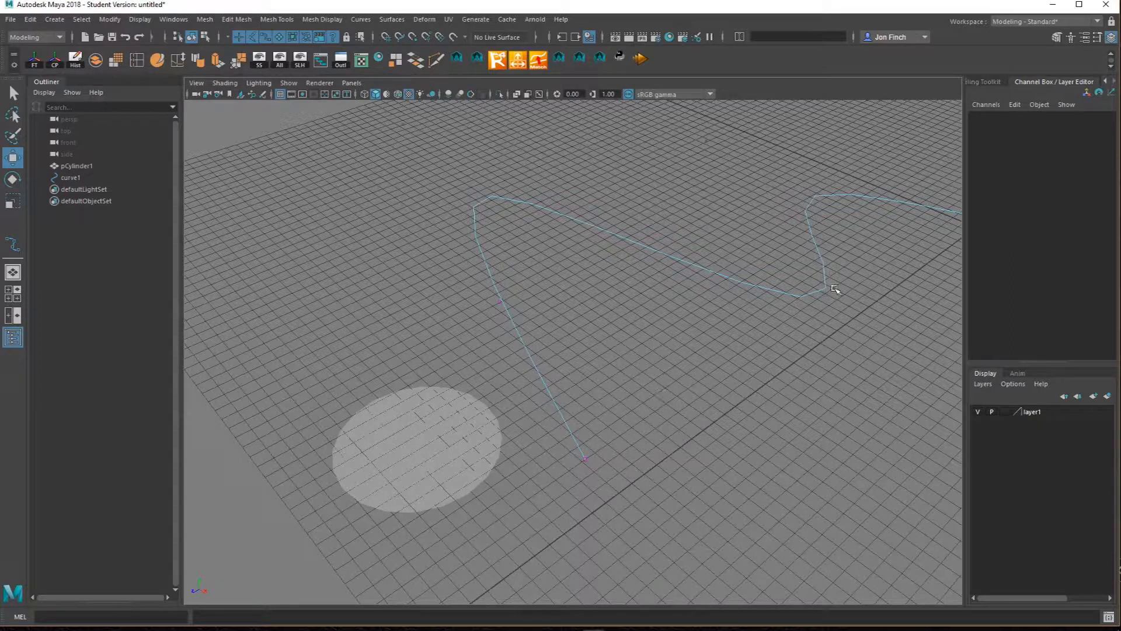
right_click(701, 281)
left_click(746, 264)
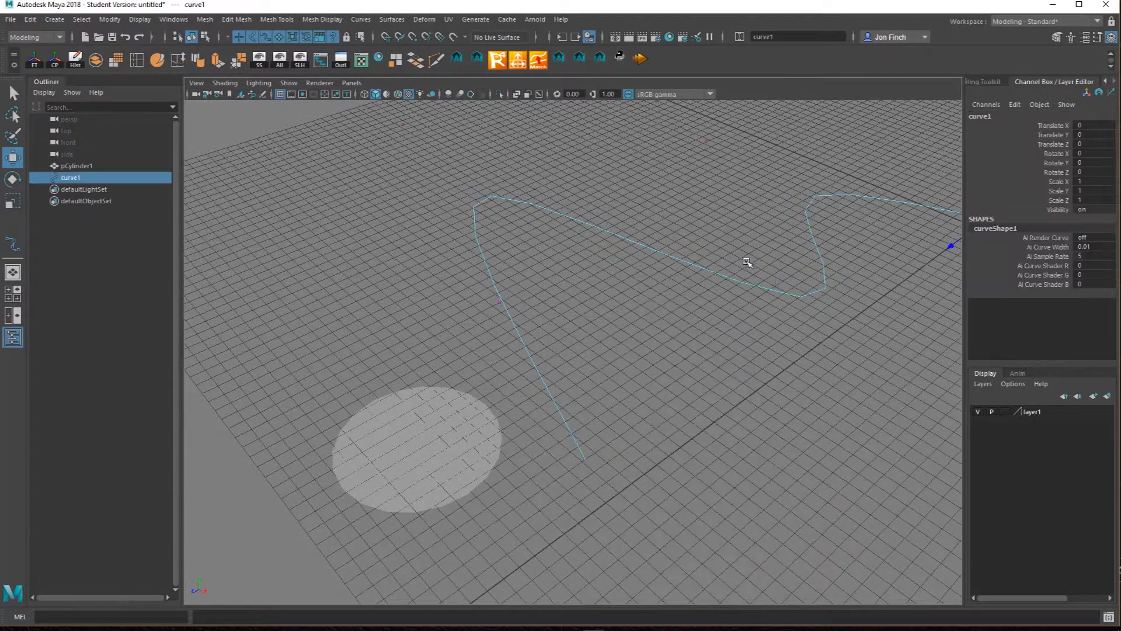
- Display the curve's control vertices and snap the disc's centre onto the vertex at the curve's starting end
left_click(453, 406)
left_click_drag(453, 407, 488, 372, "alt")
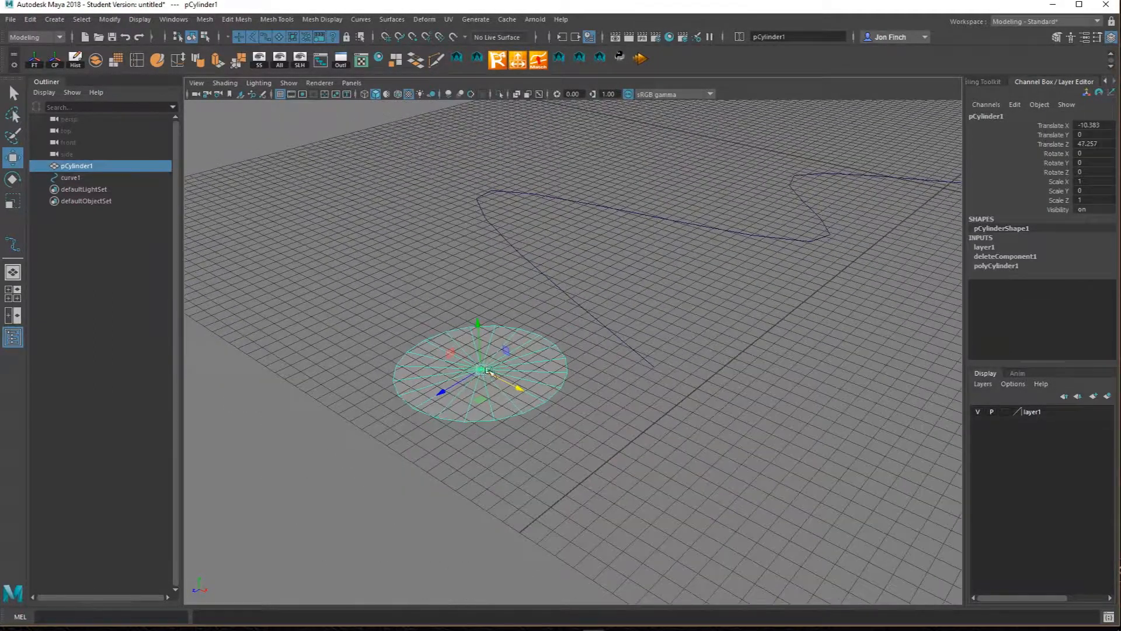
right_click_drag(457, 392, 527, 394, "alt")
middle_click_drag(528, 394, 491, 398, "alt")
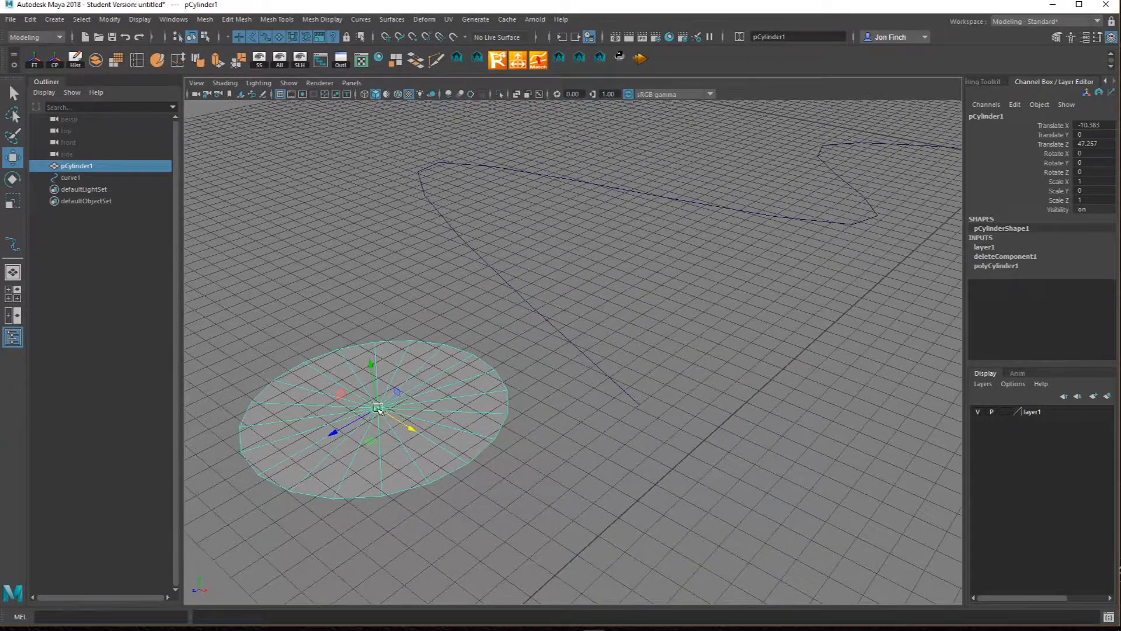
left_click_drag(377, 408, 633, 432)
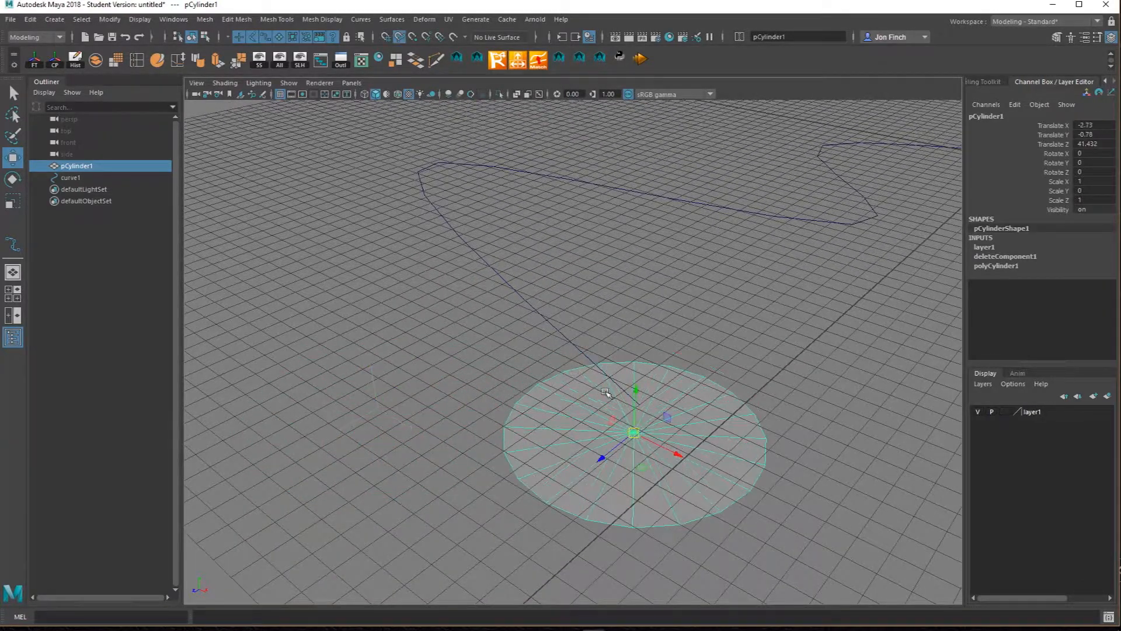
right_click_drag(573, 349, 545, 319)
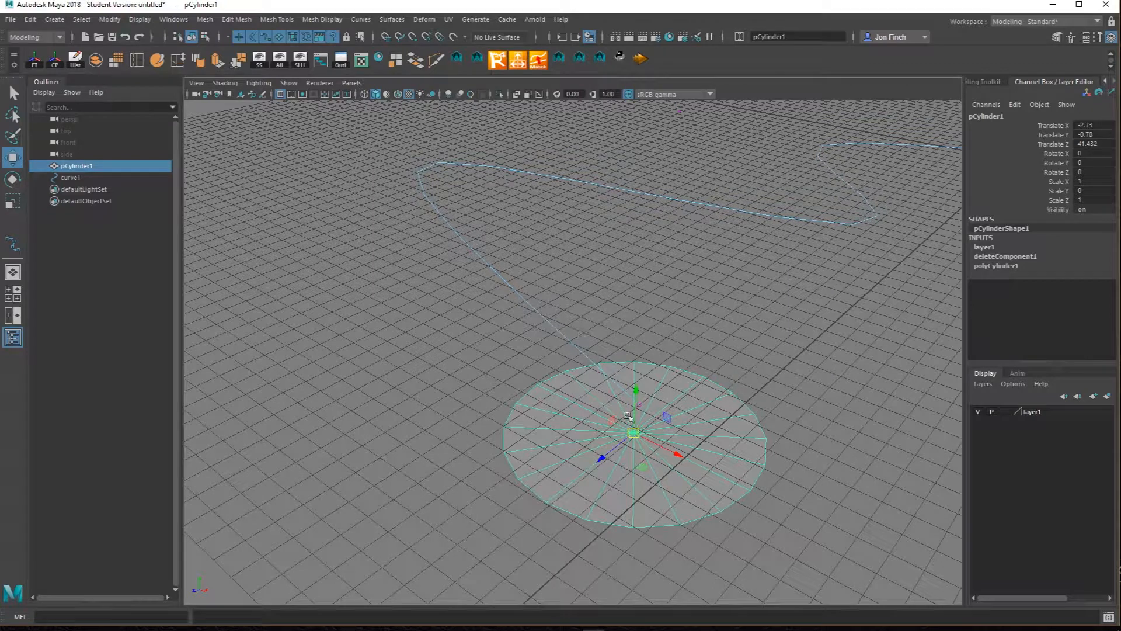
left_click_drag(633, 432, 639, 351)
- Rotate the disc upright to face along the curve's end, at about X -23.5, Y 4.1 and Z 90.7
key("e")
left_click_drag(560, 373, 543, 481, "alt")
left_click_drag(669, 398, 656, 395)
middle_click_drag(648, 414, 543, 412, "alt")
right_click_drag(543, 413, 642, 420, "alt")
middle_click_drag(643, 420, 725, 405, "alt")
left_click_drag(705, 390, 625, 443)
left_click_drag(651, 393, 656, 393)
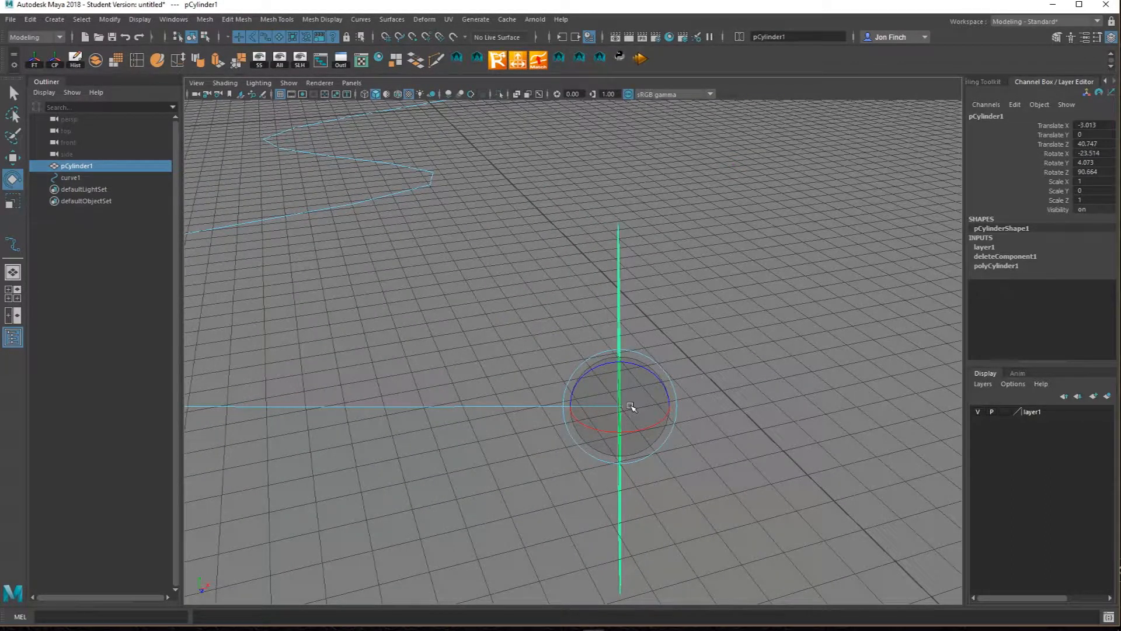
- Fine-tune the disc's position on the curve's end to about X -2.94, Y -0.01, Z 40.78 and return the curve to object mode
key("w")
left_click_drag(623, 409, 629, 412)
scroll(630, 427, "up", 3)
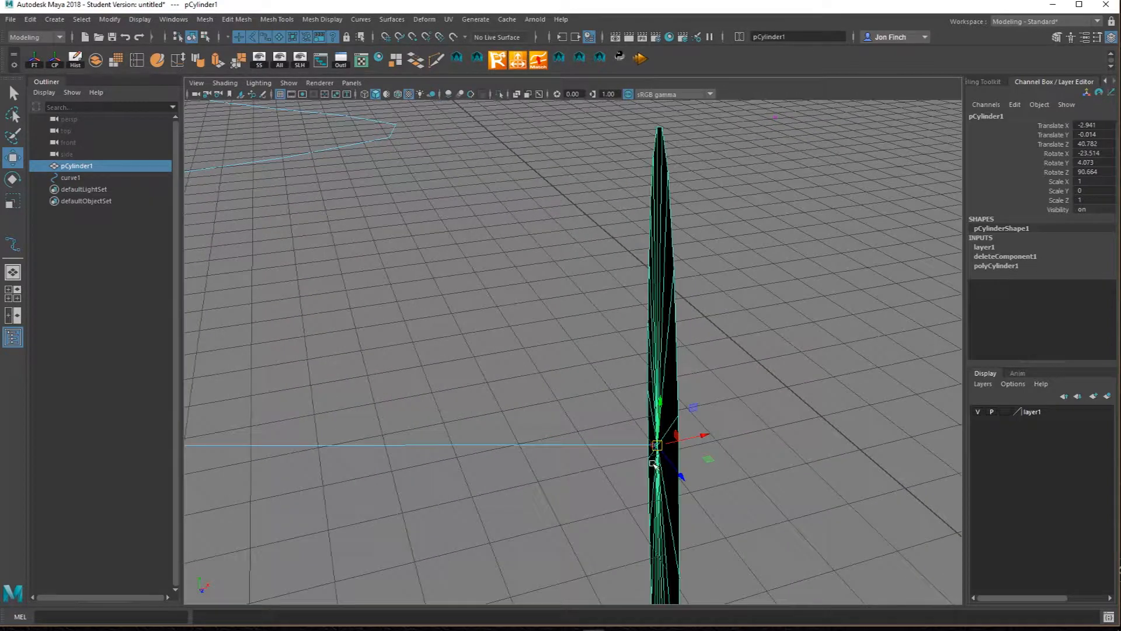
right_click_drag(706, 442, 784, 264)
left_click(753, 341)
left_click_drag(753, 340, 756, 337, "alt")
key("ctrl+z")
left_click_drag(592, 345, 621, 333, "alt")
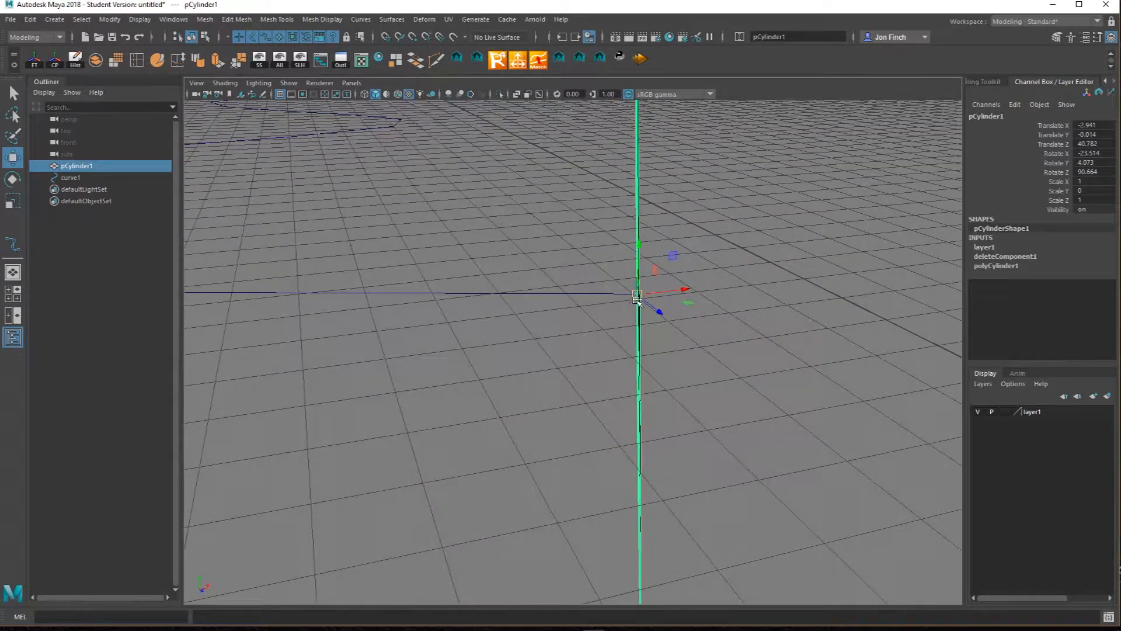
key("q")
left_click_drag(635, 298, 472, 262, "alt")
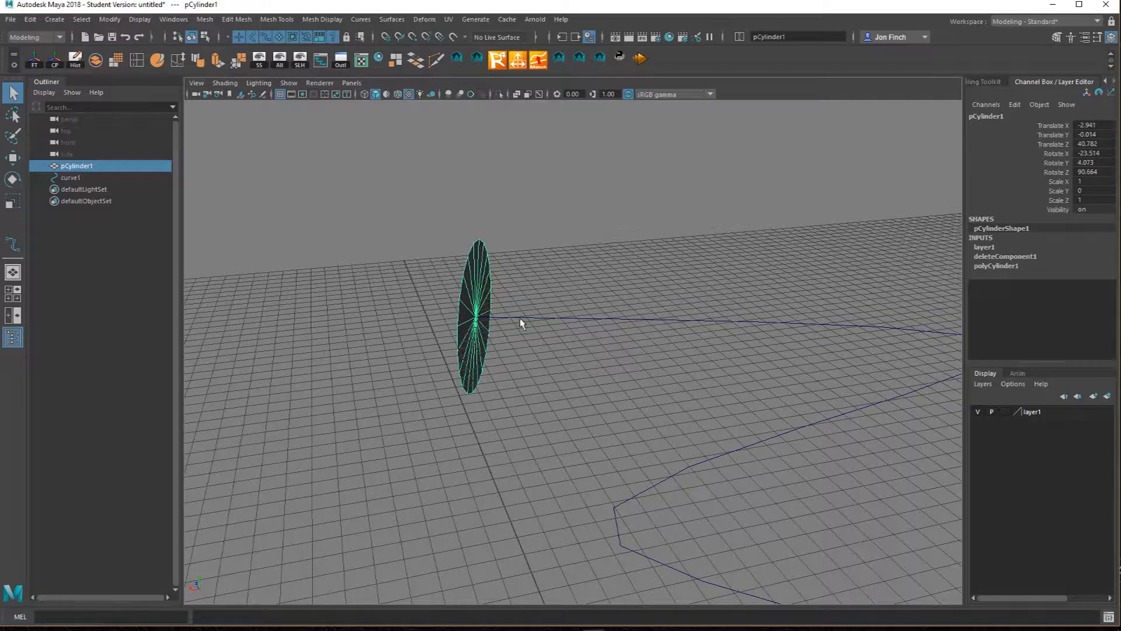
- Switch the disc to face mode and select all of its faces
left_click_drag(573, 361, 576, 369, "alt")
middle_click_drag(575, 369, 586, 390, "alt")
left_click(586, 390)
left_click_drag(586, 390, 506, 377, "alt")
left_click(471, 376)
middle_click_drag(473, 377, 596, 399, "alt")
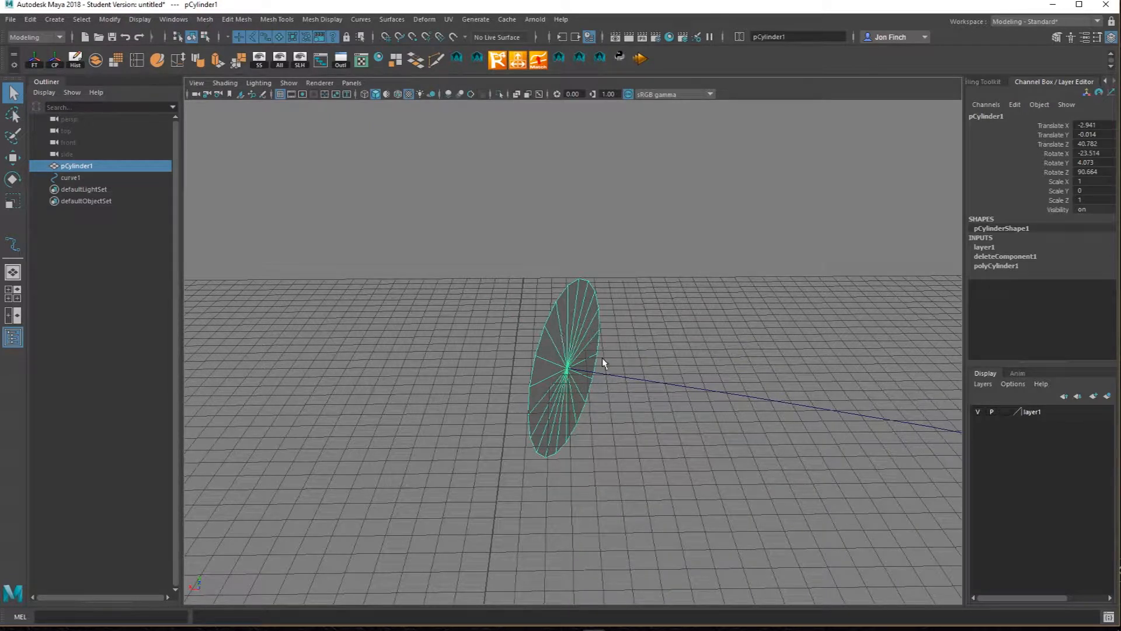
right_click(554, 390)
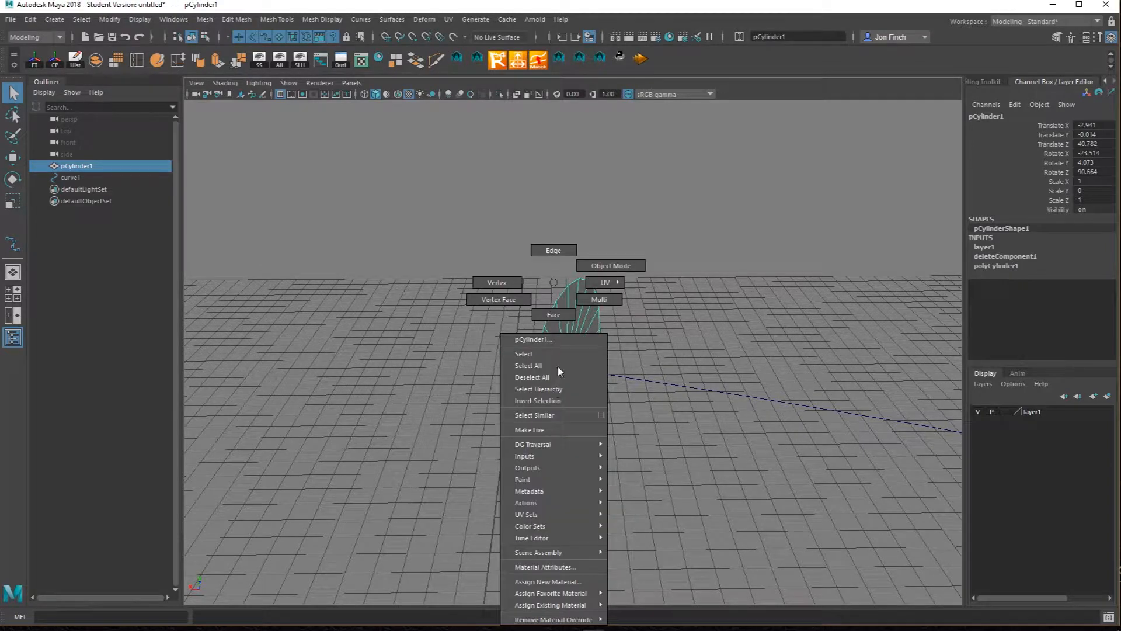
left_click(554, 315)
left_click_drag(376, 202, 511, 344)
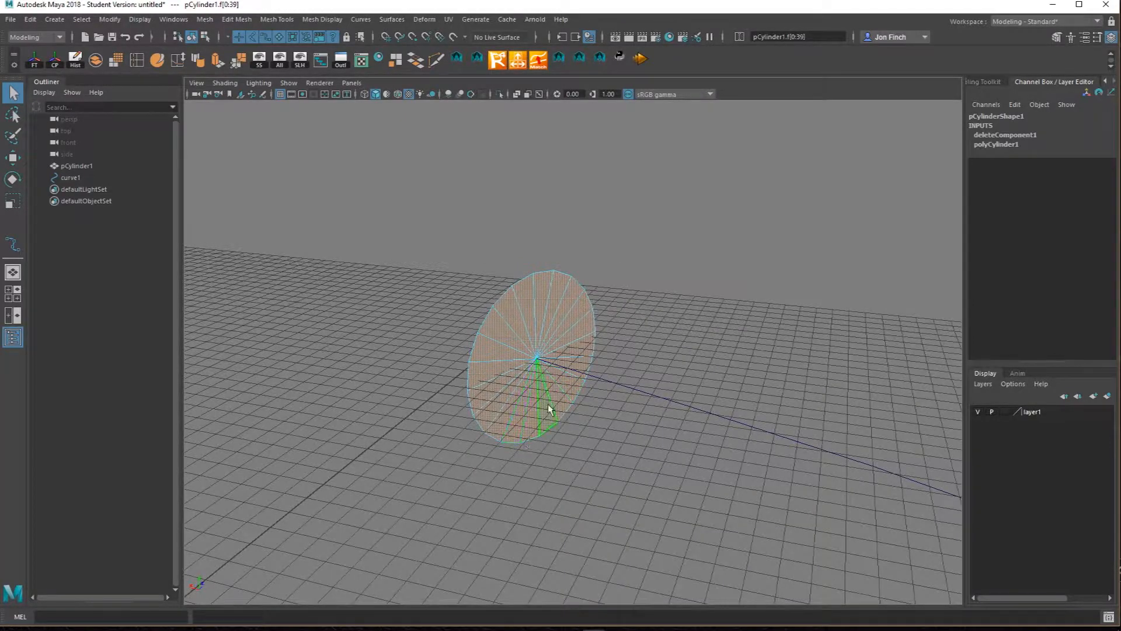
left_click(339, 62)
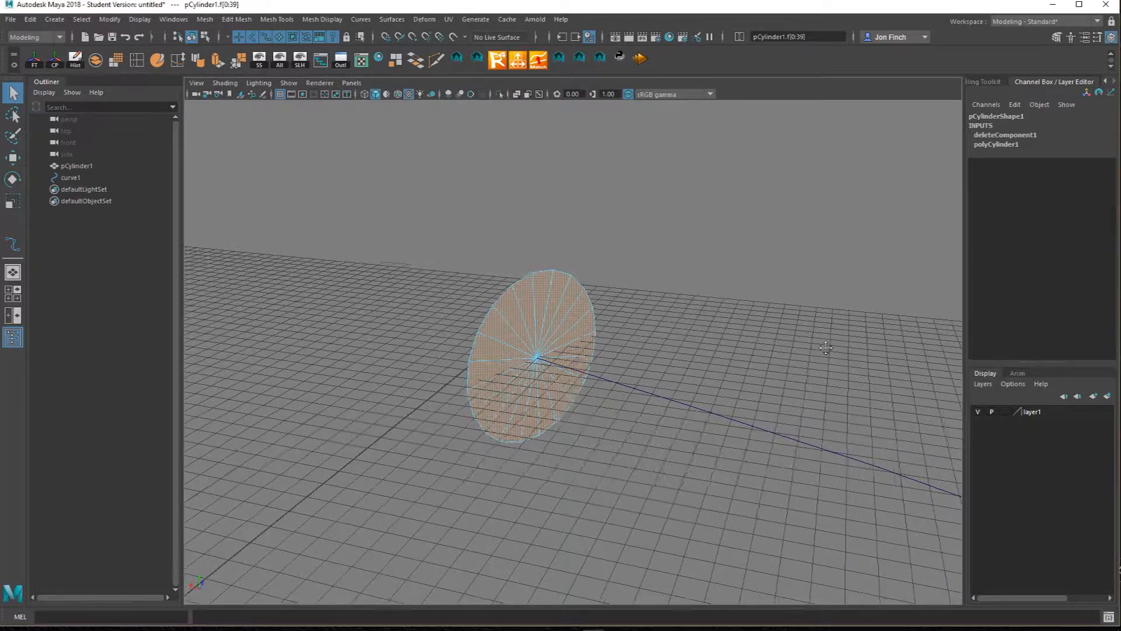
middle_click_drag(805, 374, 749, 349, "alt")
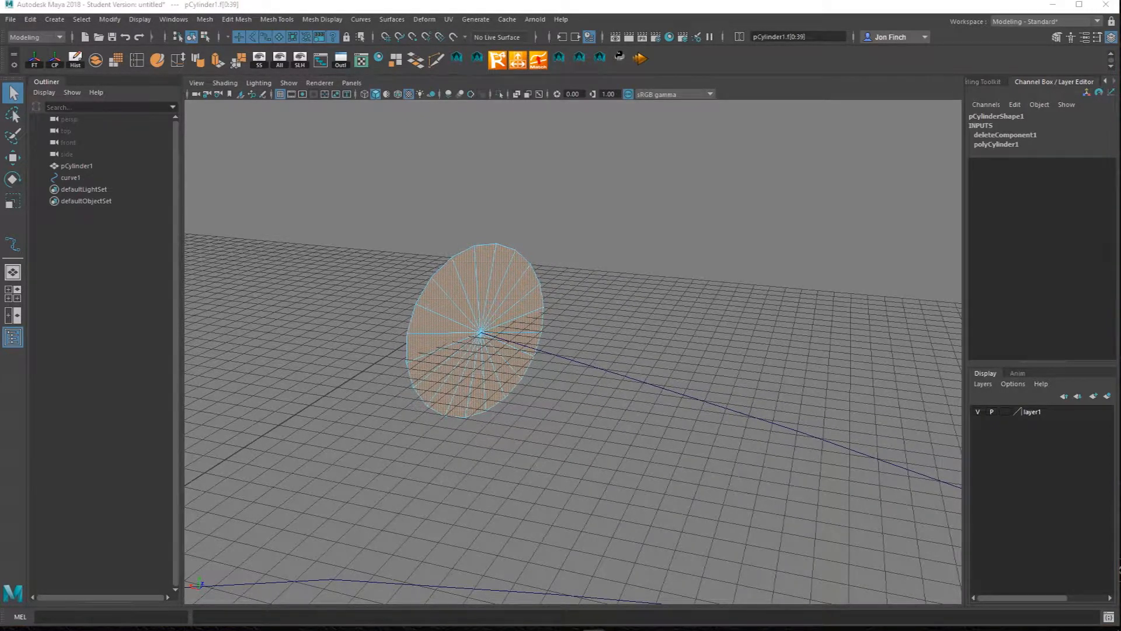
- Add the curve to the selection through the Hypergraph Hierarchy, keeping the disc's faces selected
left_click_drag(1120, 88, 974, 81)
middle_click_drag(656, 362, 537, 372, "alt")
left_click(970, 378)
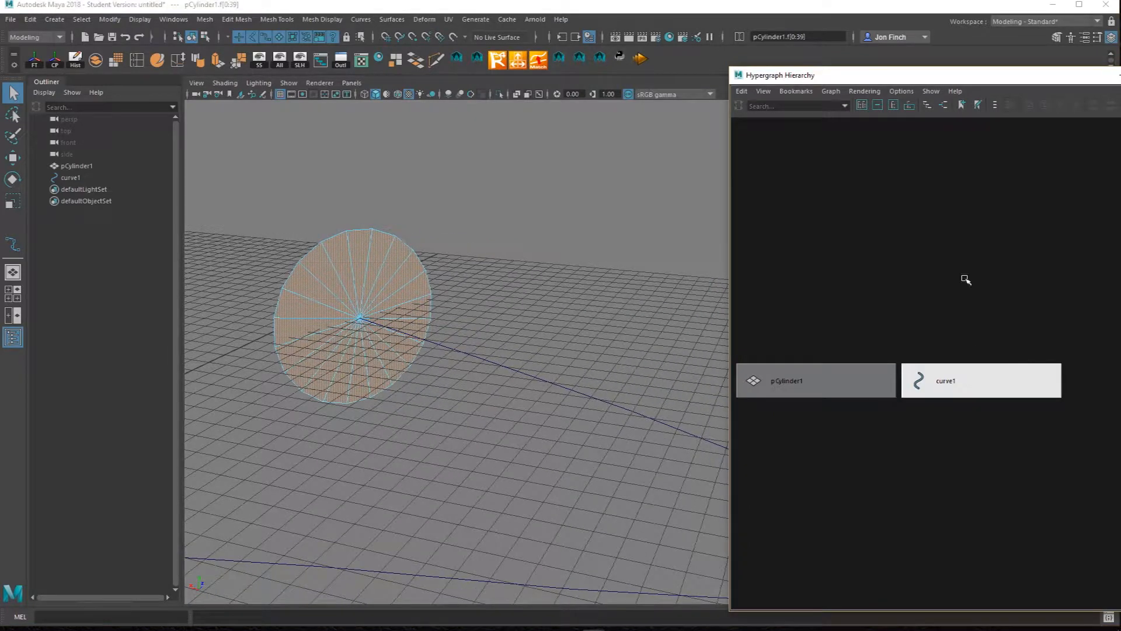
left_click(1000, 391)
left_click_drag(998, 76, 1120, 77)
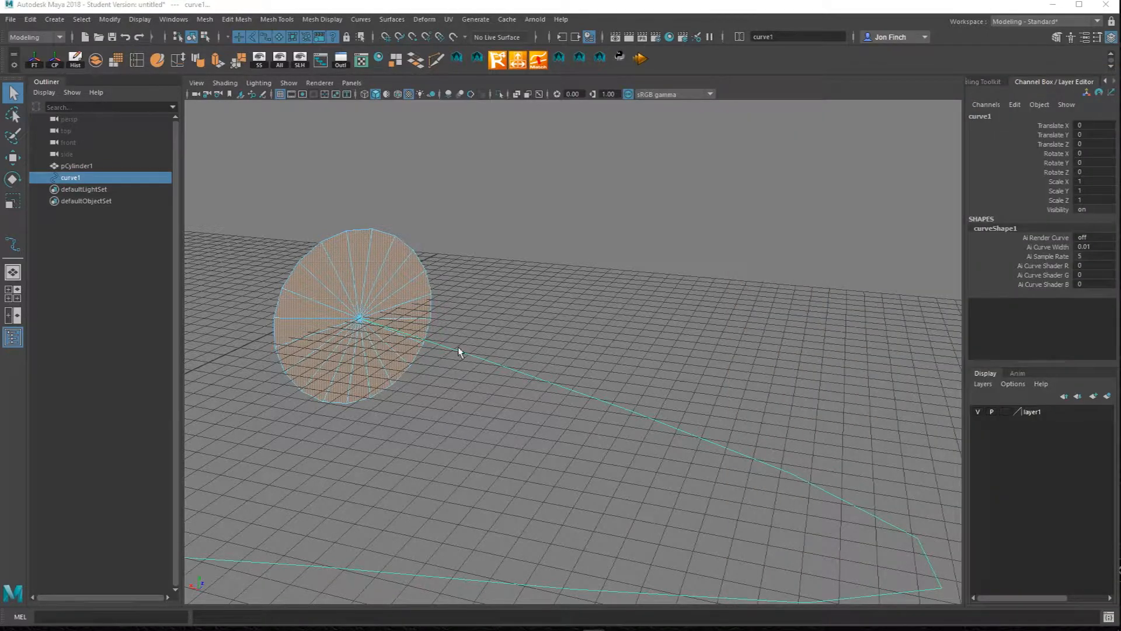
- Extrude the disc's selected faces using the selected curve as the path
left_click_drag(558, 387, 471, 138, "alt")
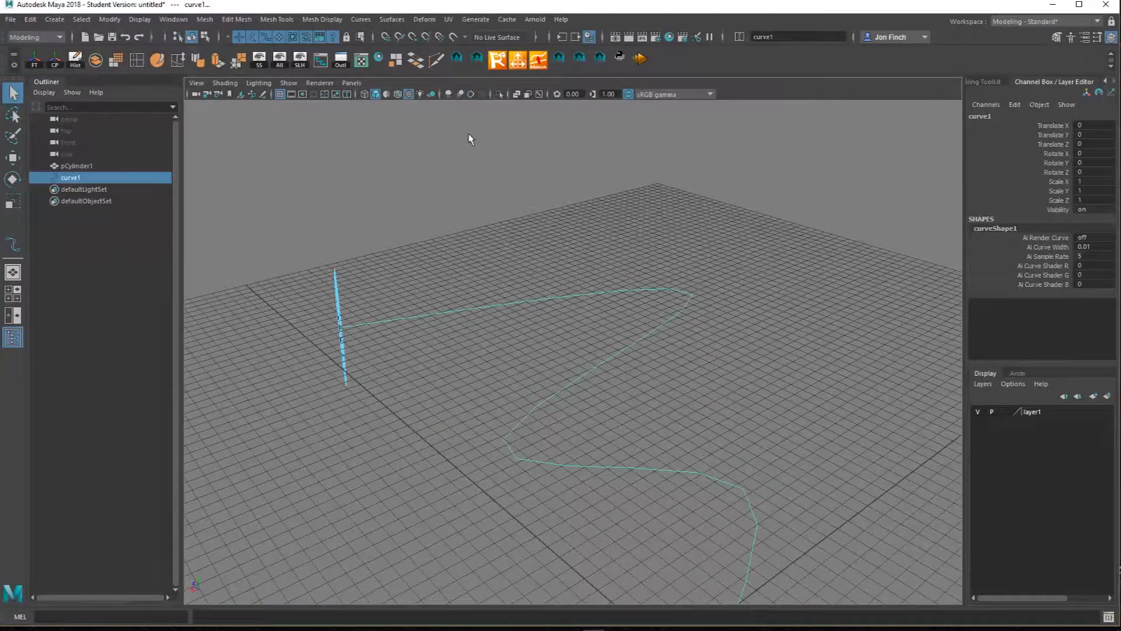
left_click(238, 21)
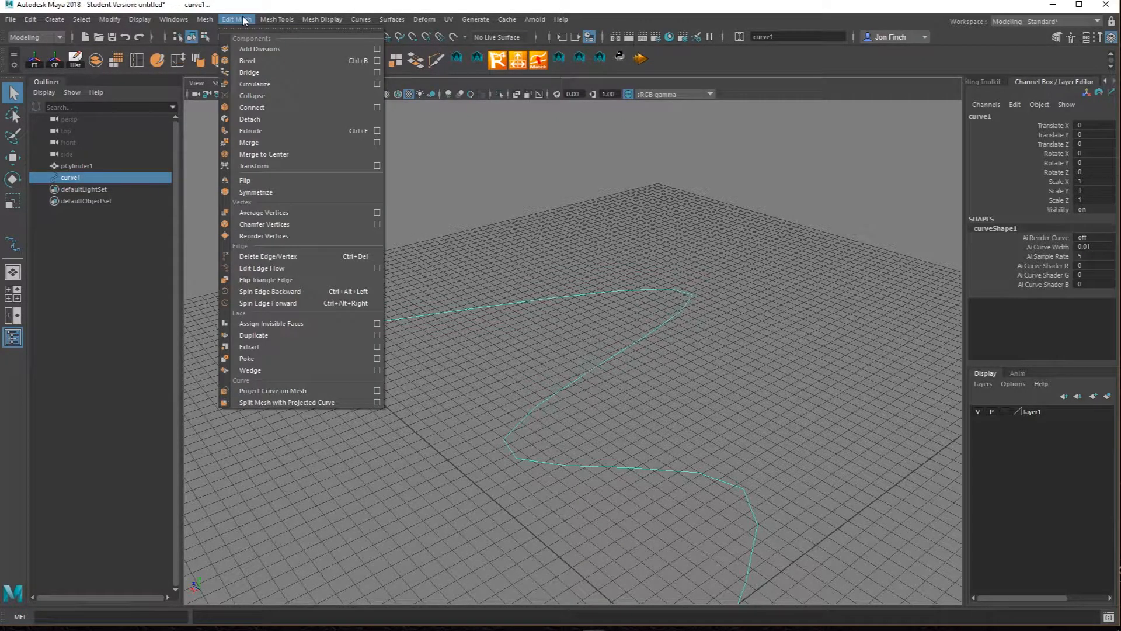
left_click(263, 131)
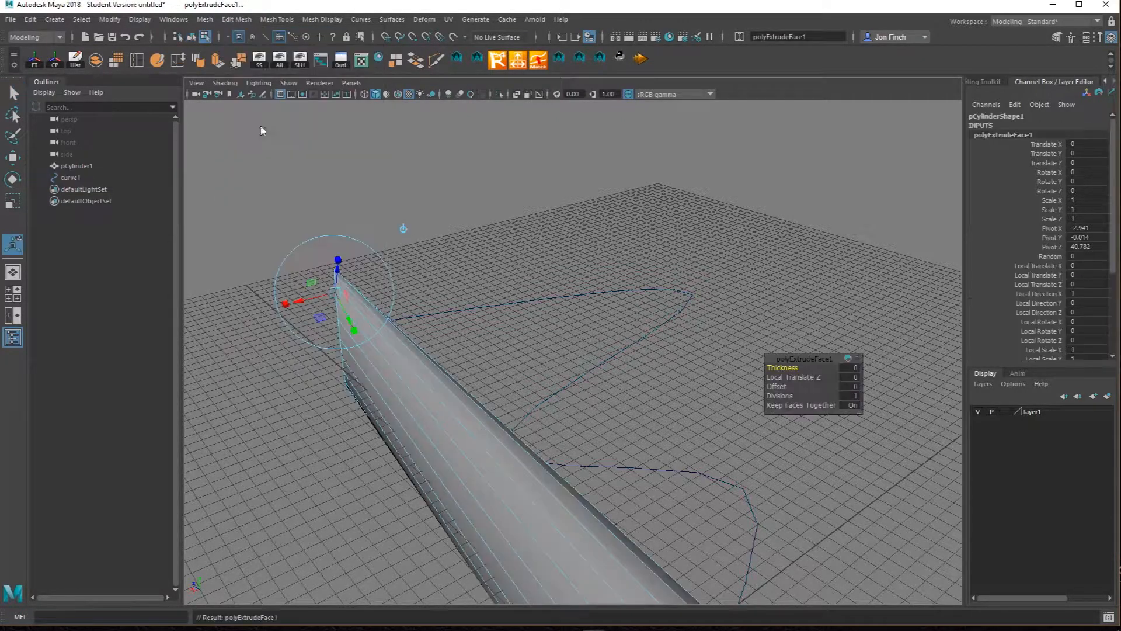
right_click_drag(600, 303, 271, 189, "alt")
left_click_drag(271, 189, 358, 290, "alt")
right_click_drag(357, 290, 633, 314, "alt")
middle_click_drag(634, 314, 499, 283, "alt")
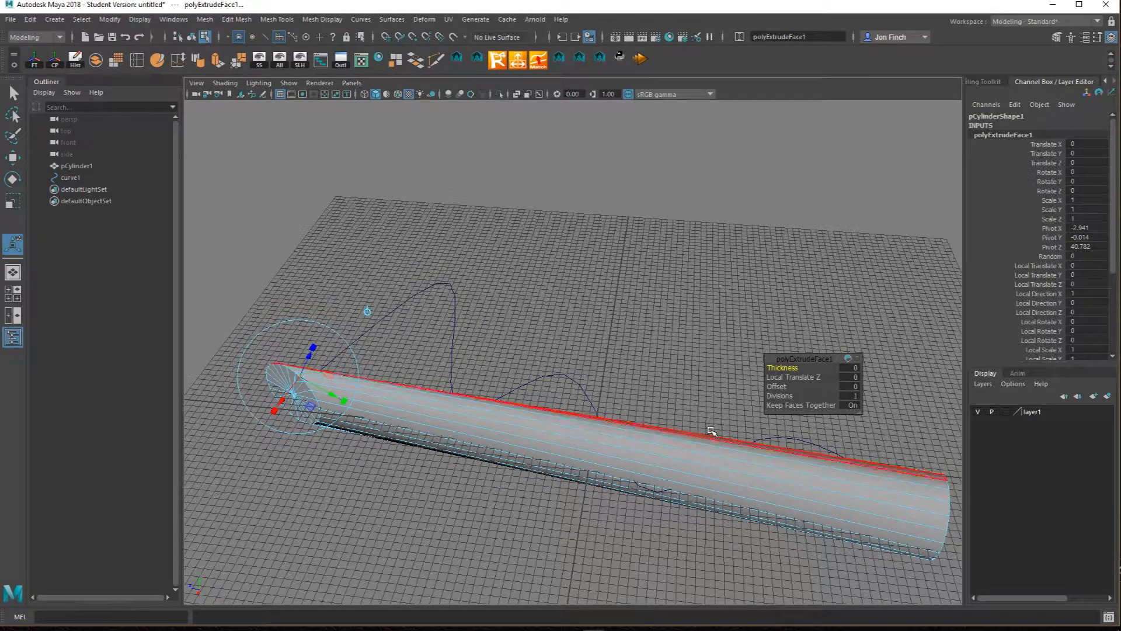
left_click_drag(656, 397, 604, 339, "alt")
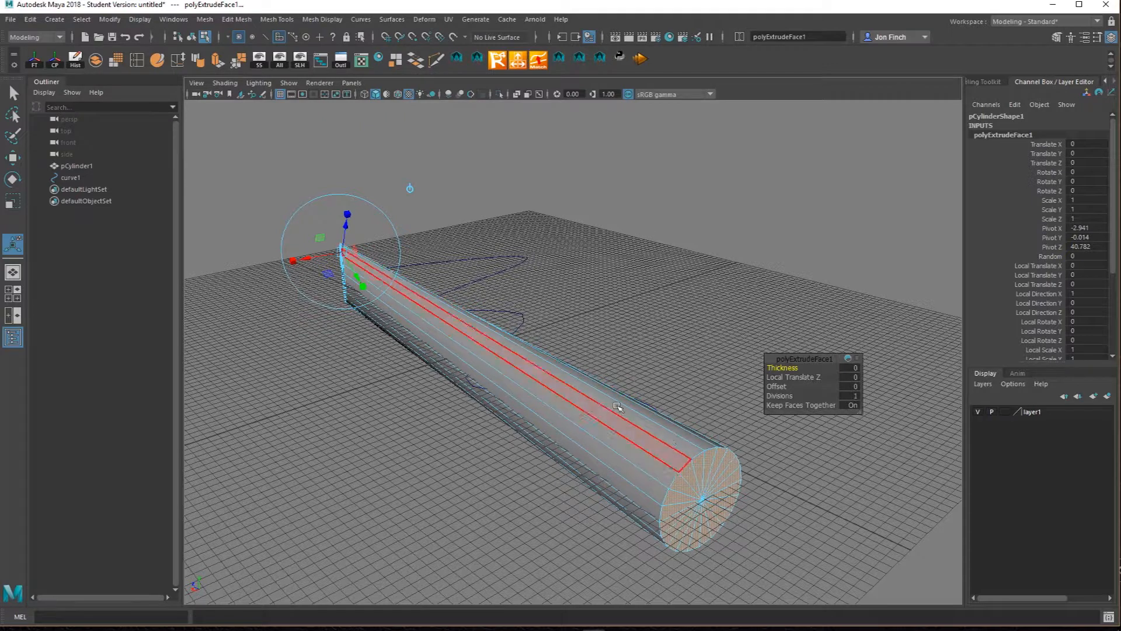
- Set the extrusion's divisions to 25 so the tube bends along the curve
left_click_drag(1111, 199, 1114, 282)
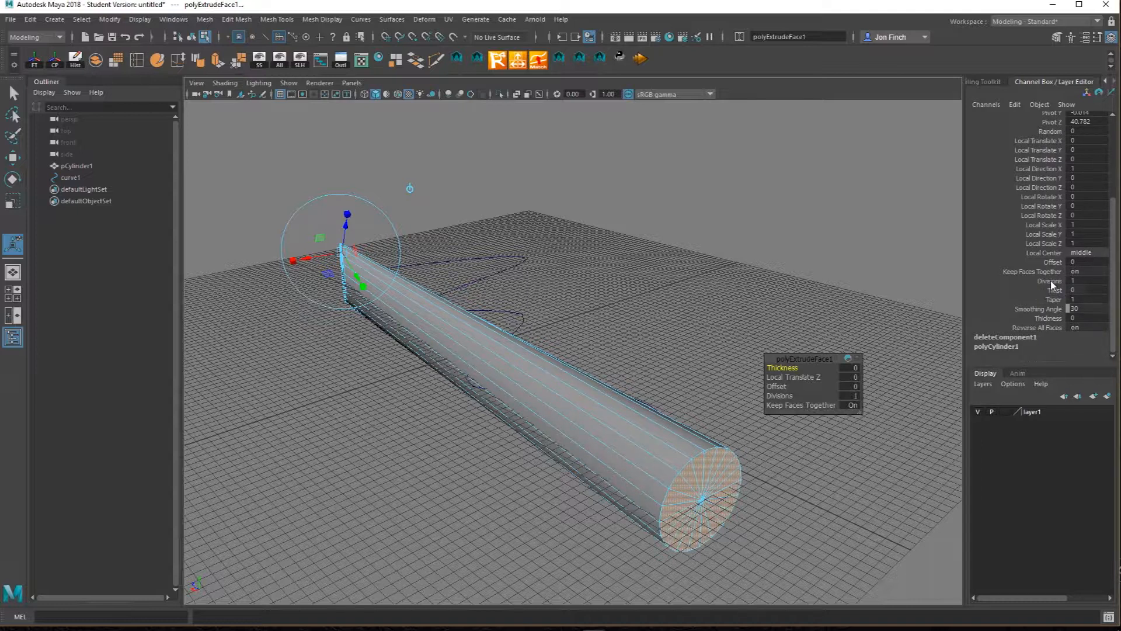
left_click(1051, 282)
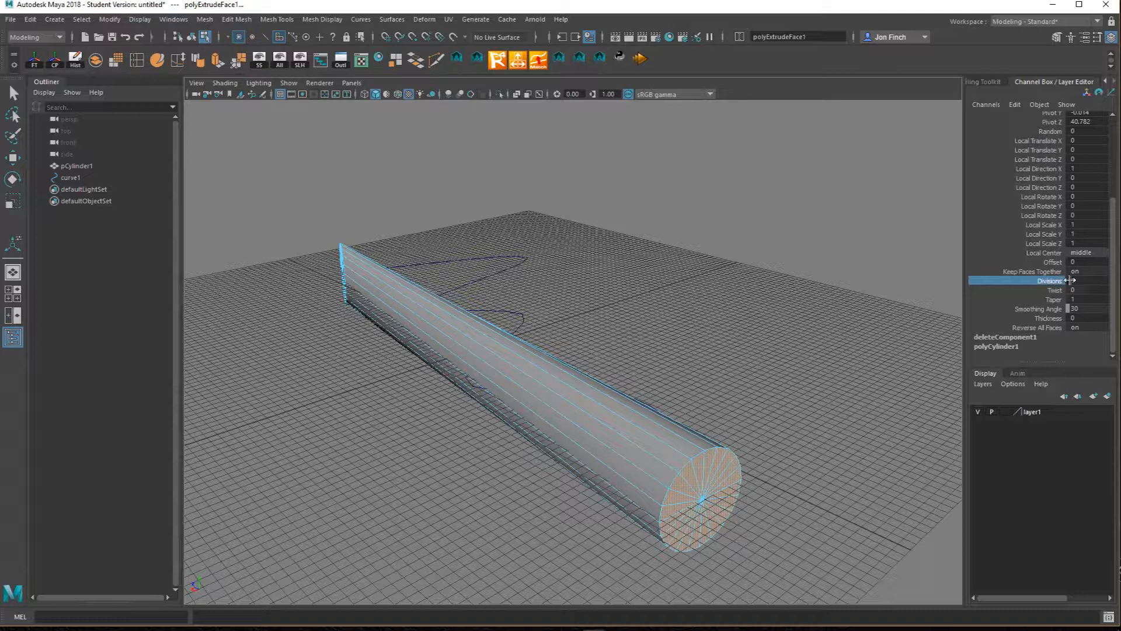
middle_click_drag(674, 299, 801, 306)
left_click_drag(829, 311, 665, 411, "alt")
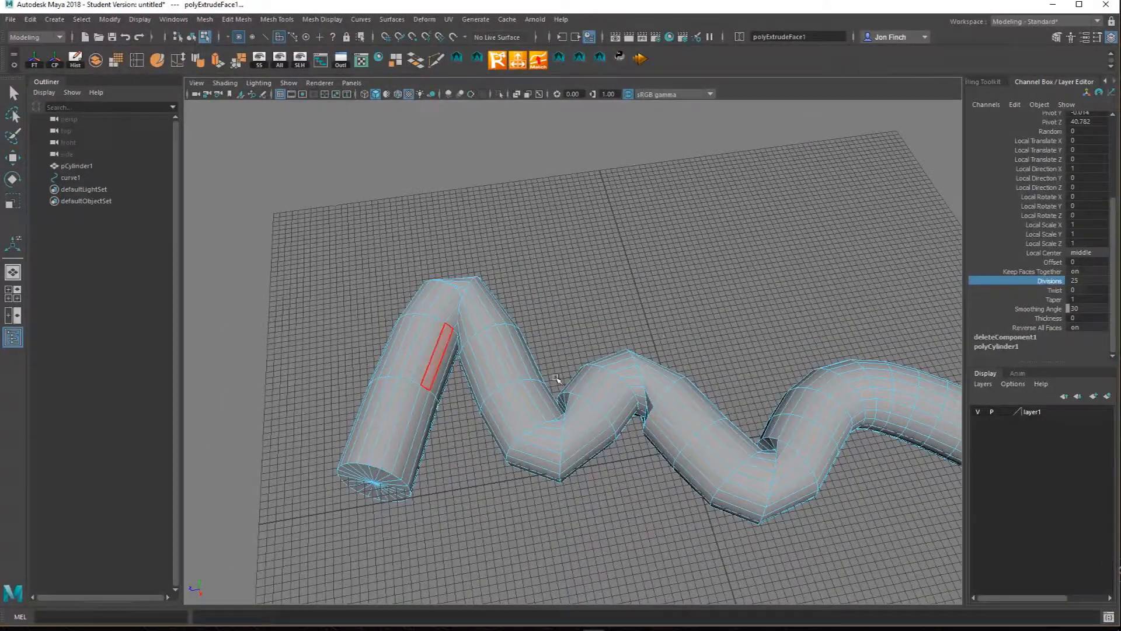
- Set the extrusion's divisions to 50 for smoother bends along the curve
middle_click_drag(671, 365, 580, 315, "alt")
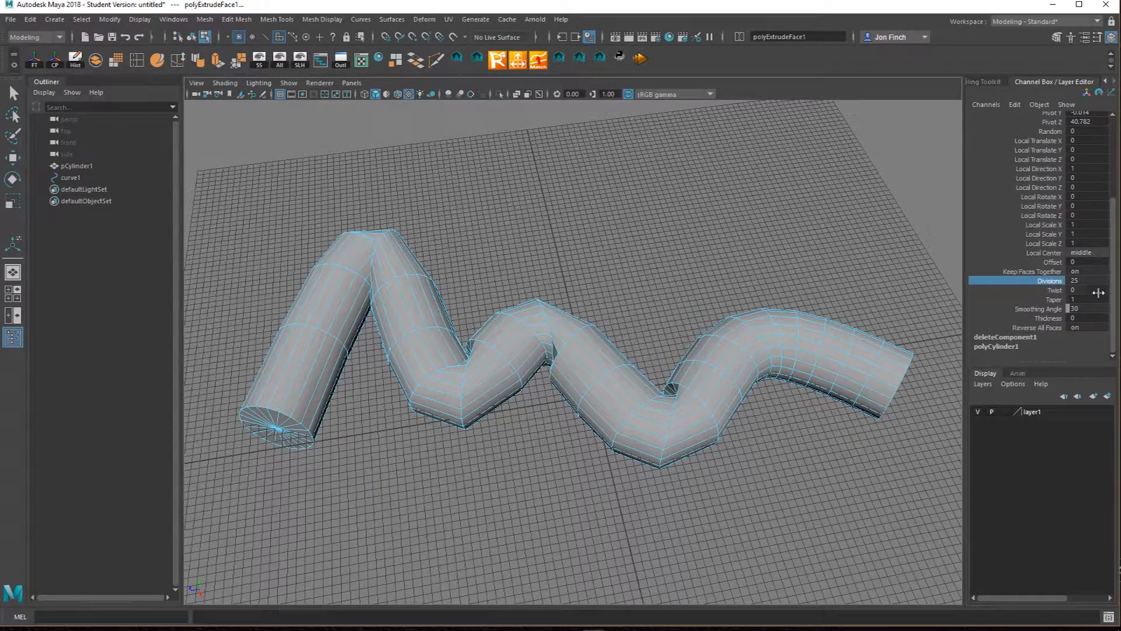
left_click(1084, 281)
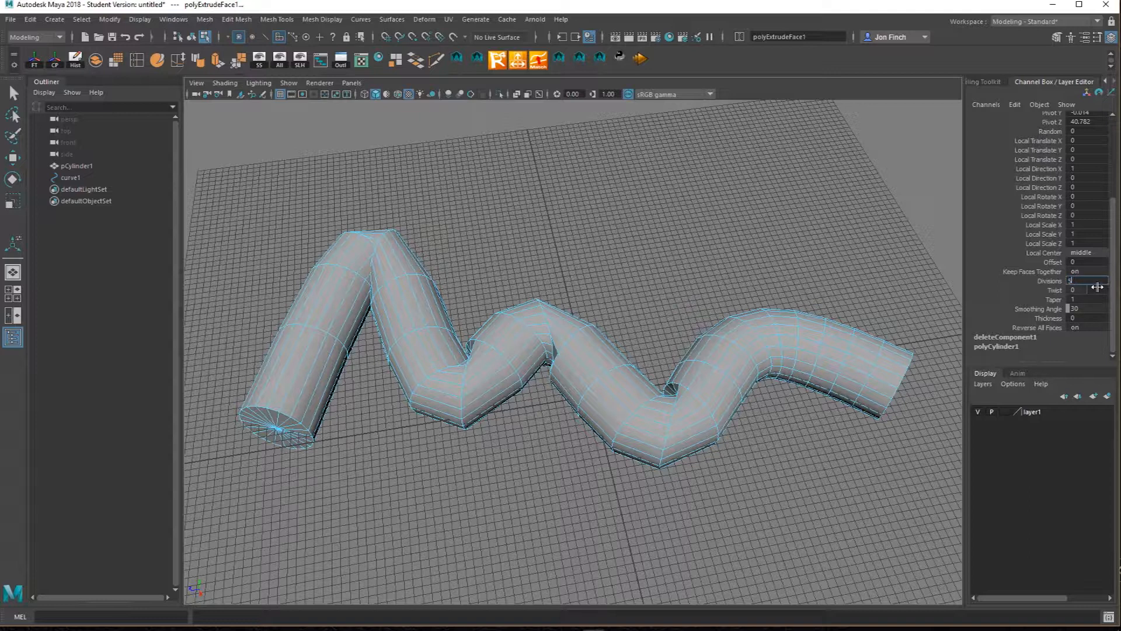
key("Return")
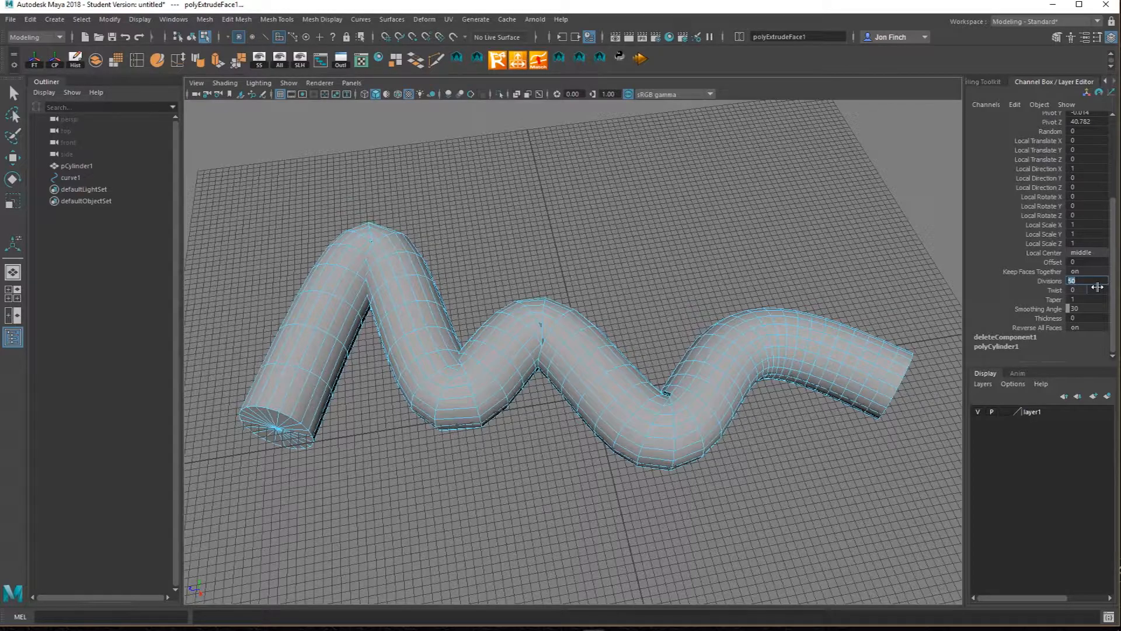
left_click_drag(767, 263, 912, 308, "alt")
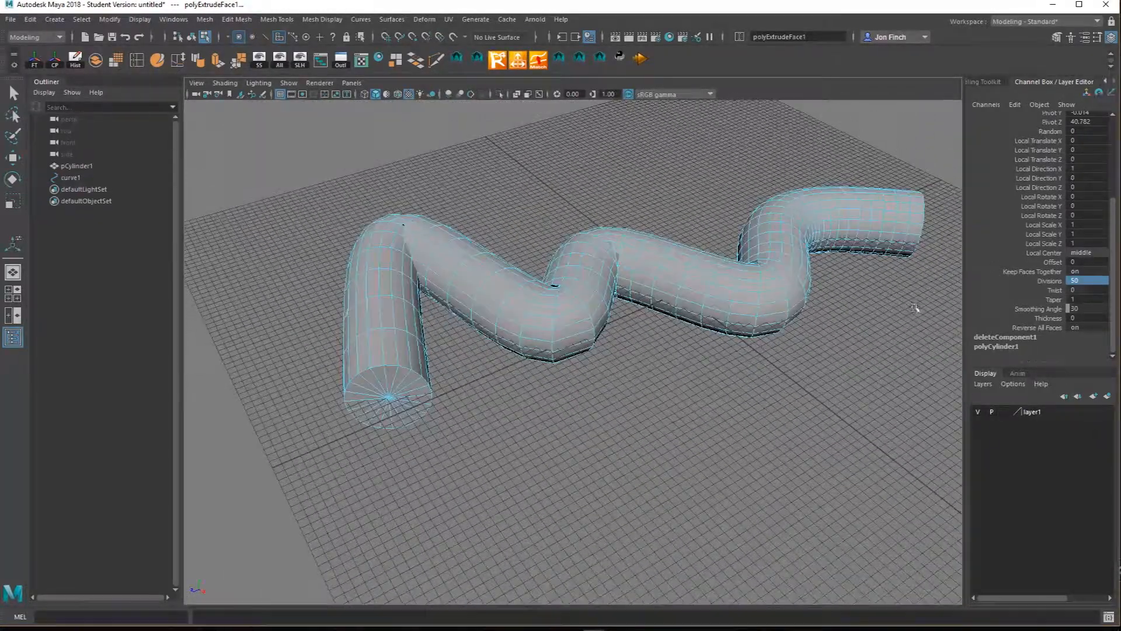
- Examine the extruded tube's tight inner bends from several angles for overlapping geometry
left_click_drag(677, 344, 676, 413, "alt")
left_click_drag(496, 385, 596, 315, "alt")
right_click_drag(663, 282, 703, 285)
left_click_drag(702, 283, 589, 294, "alt")
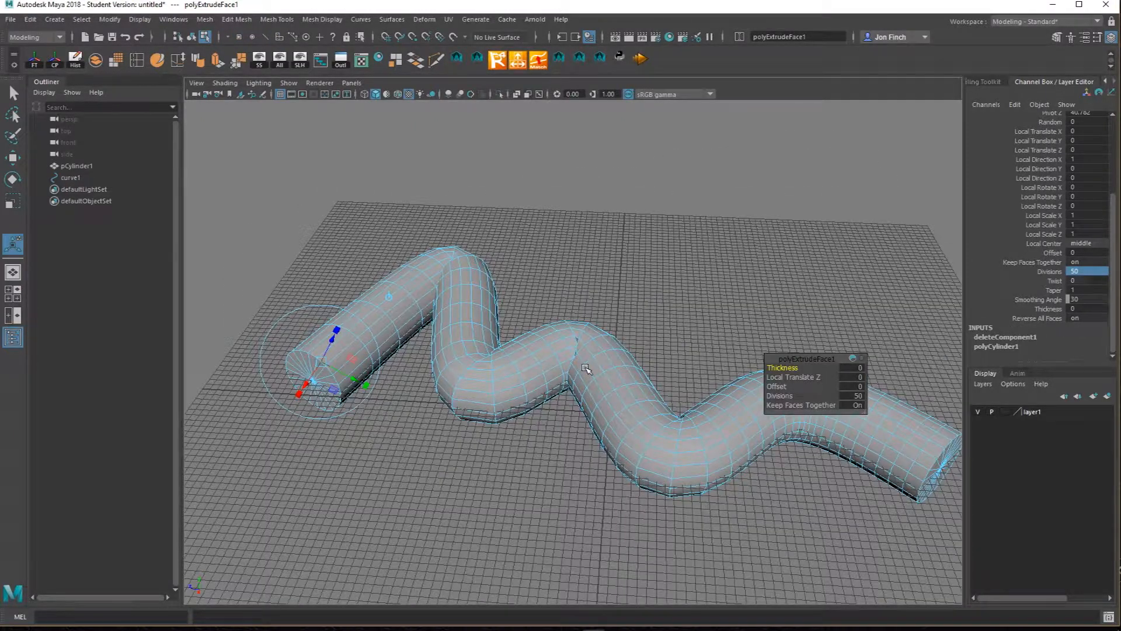
left_click_drag(489, 338, 543, 402, "alt")
scroll(623, 455, "up", 5)
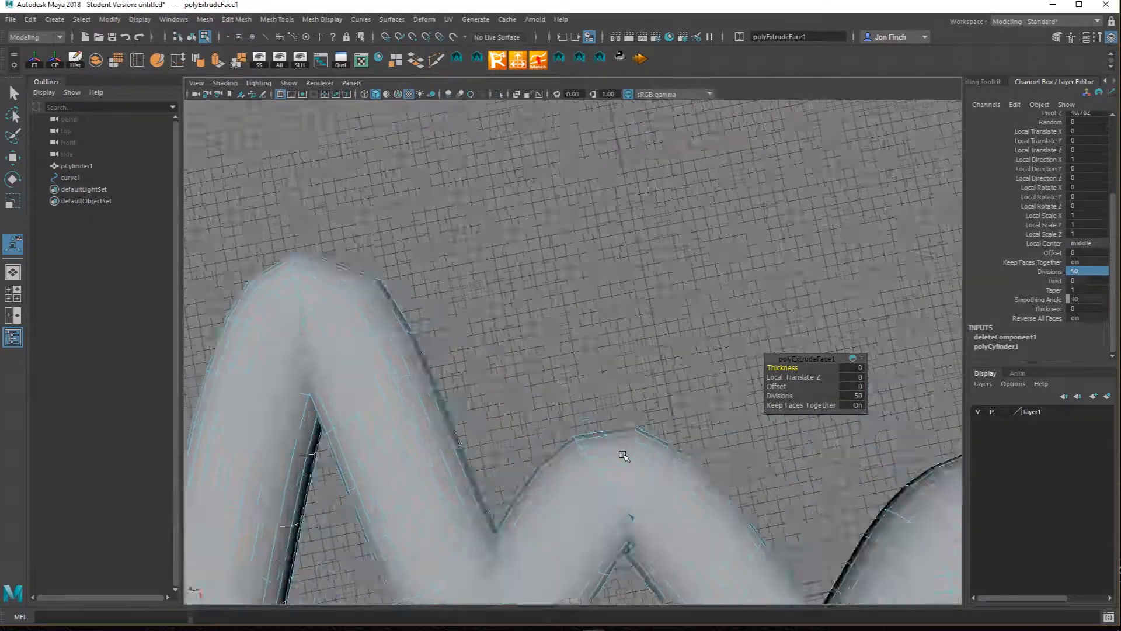
scroll(623, 455, "down", 5)
left_click_drag(624, 455, 630, 441, "alt")
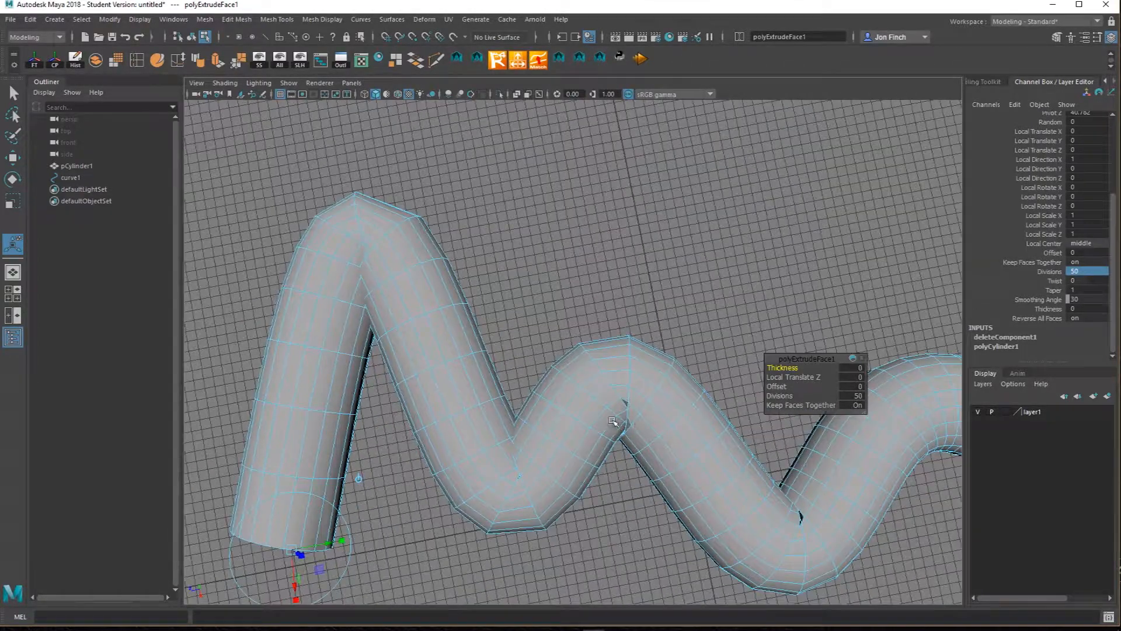
left_click_drag(585, 383, 632, 366, "alt")
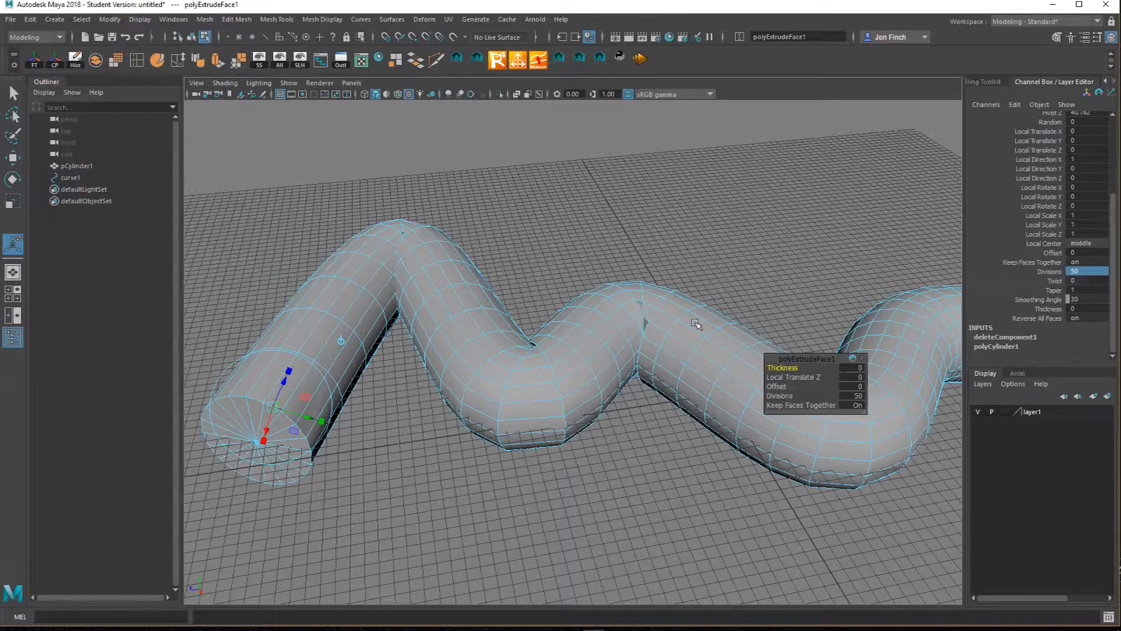
left_click_drag(694, 329, 658, 363, "alt")
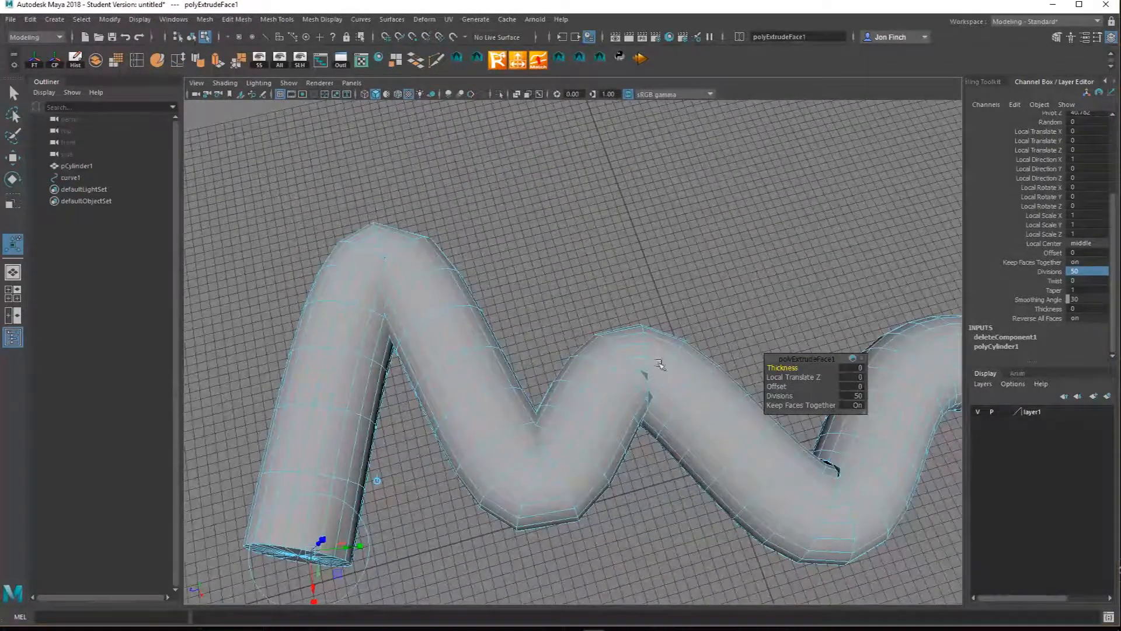
left_click_drag(555, 327, 544, 306, "alt")
scroll(544, 306, "down", 2)
scroll(620, 359, "down", 2)
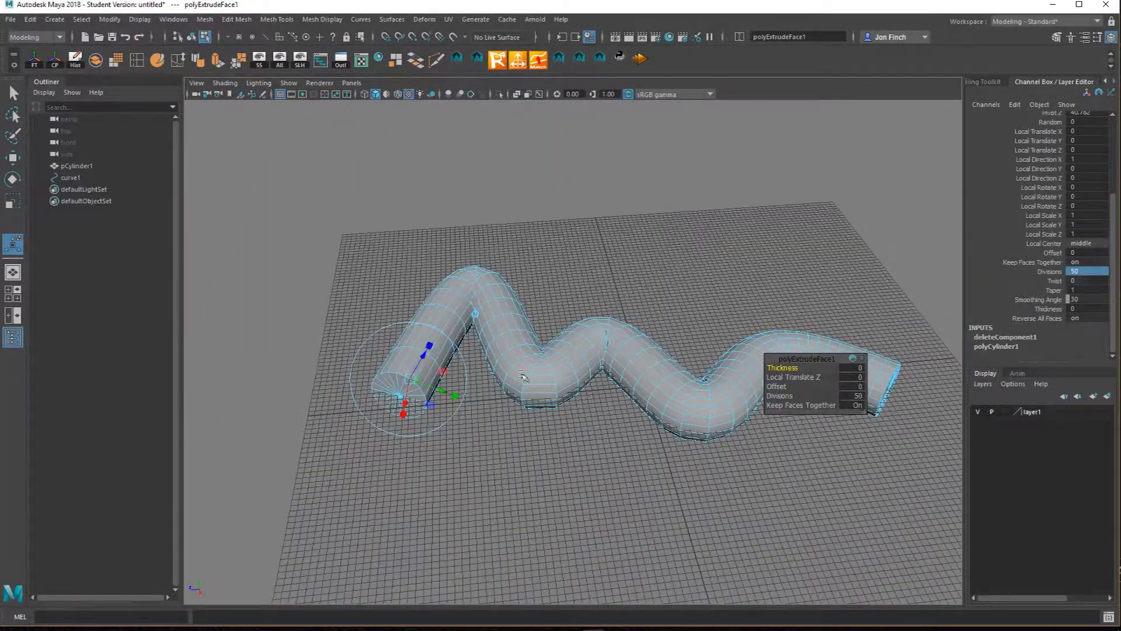